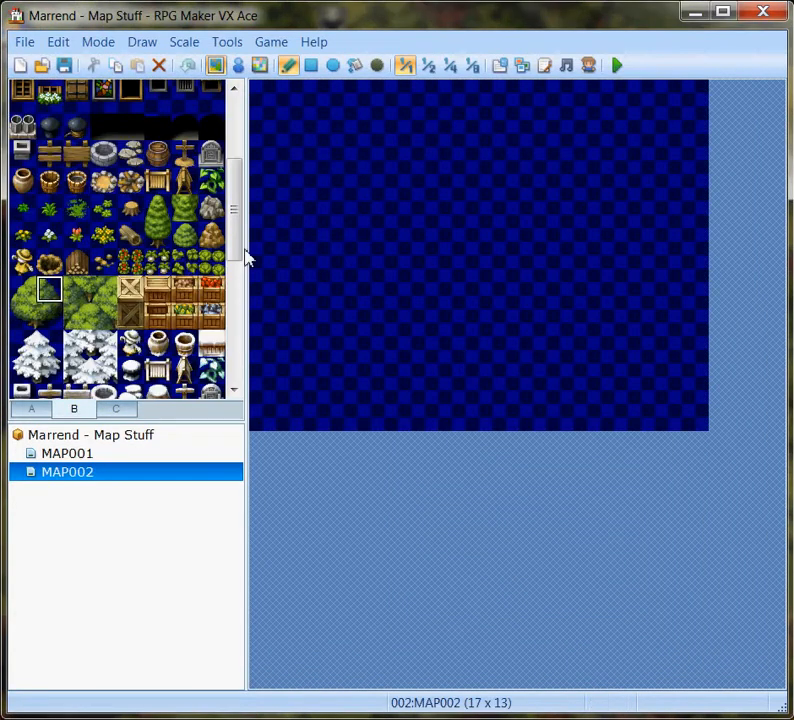
Create an event at map position 001,001 on MAP002 using the conifer treetop from Tileset-B as its graphic.
left_click(238, 67)
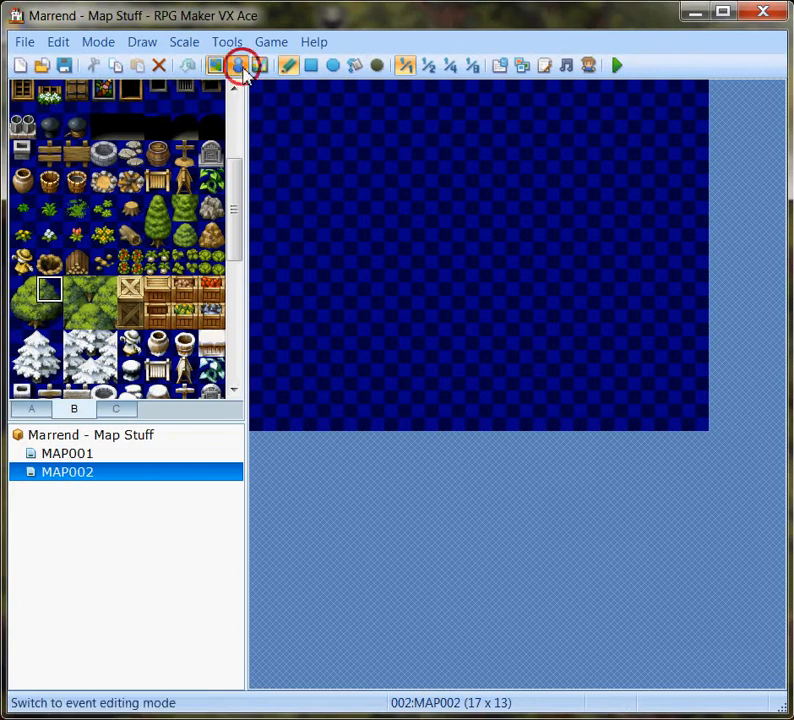
double_click(288, 119)
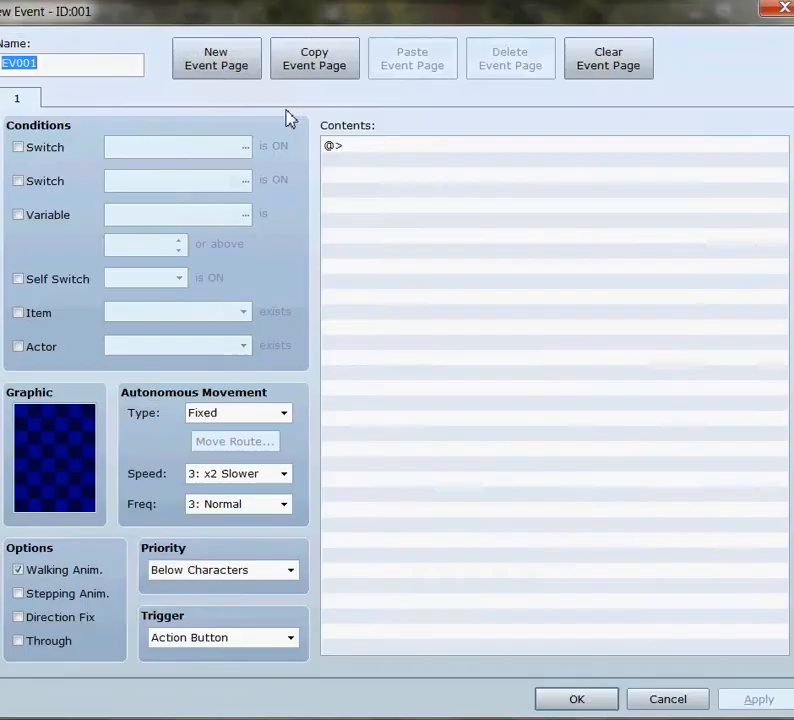
double_click(55, 460)
left_click_drag(266, 248, 268, 455)
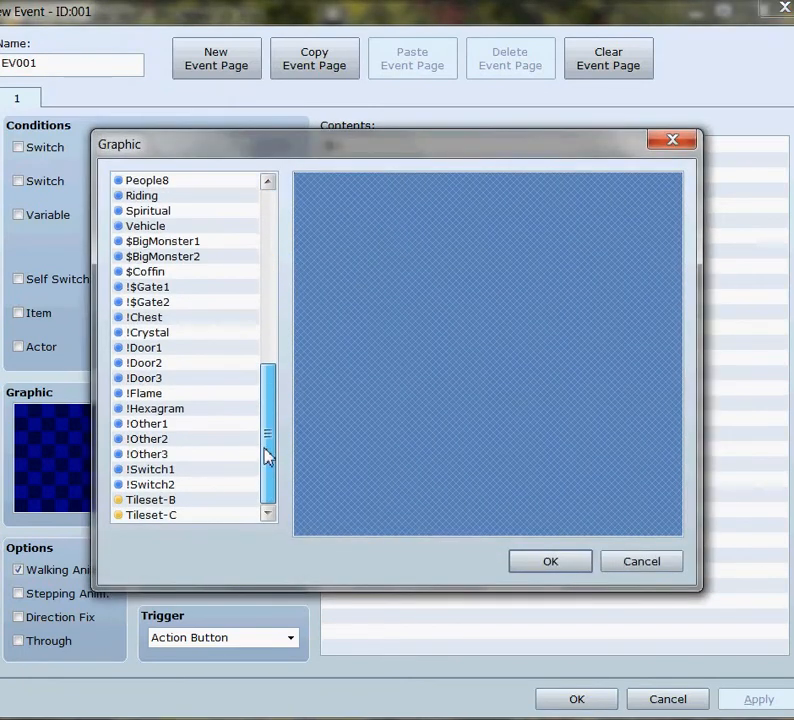
left_click(166, 501)
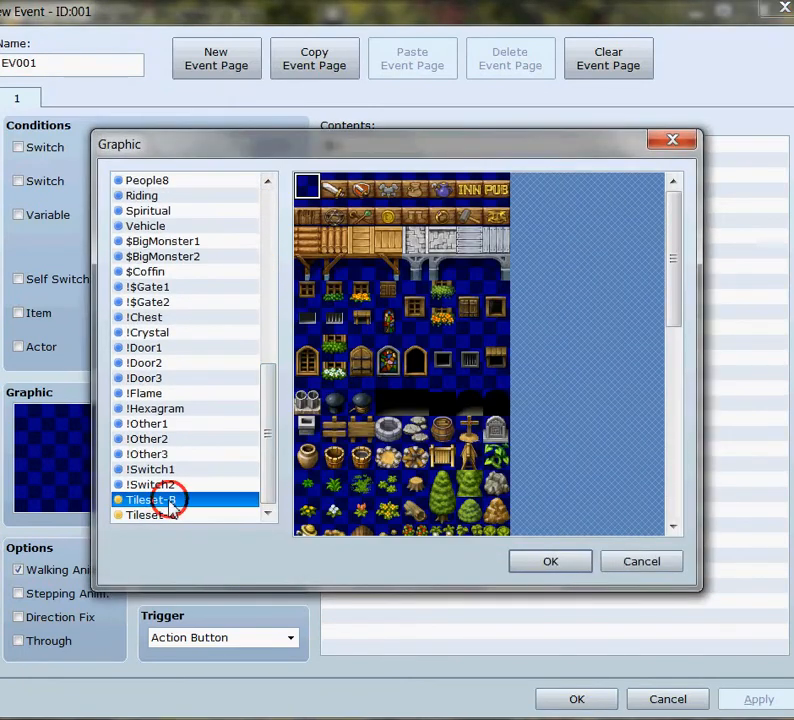
left_click(444, 484)
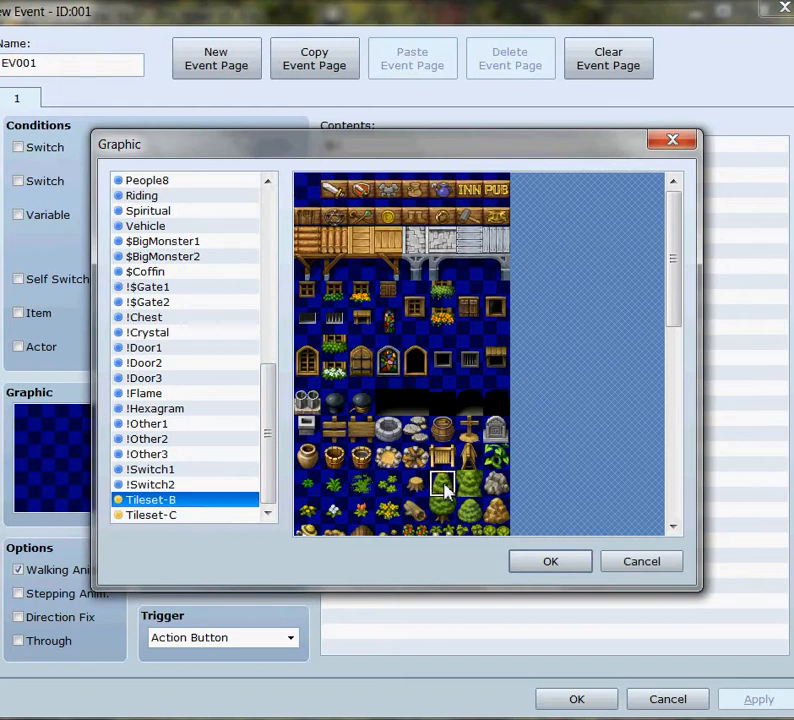
left_click(549, 563)
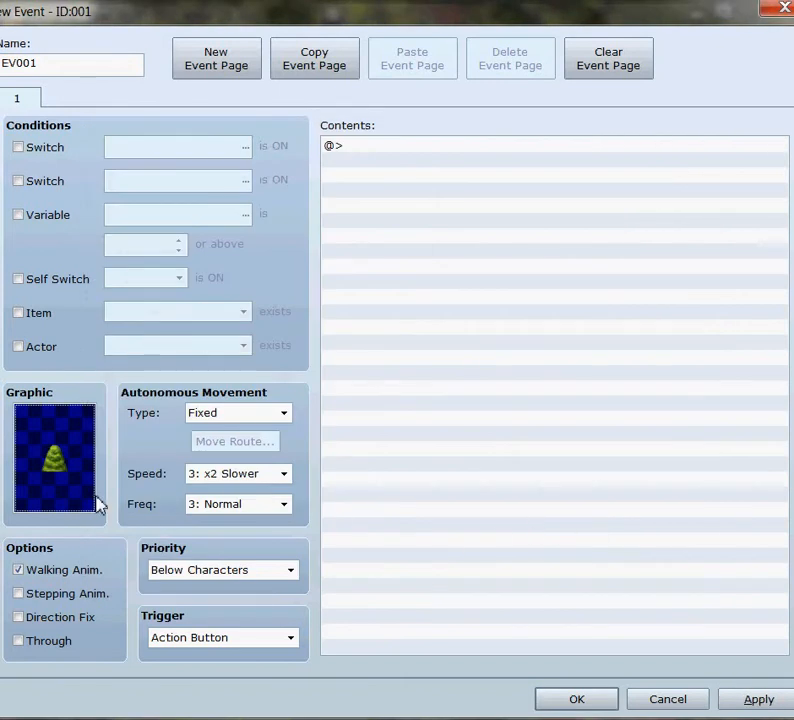
Set the conifer treetop event's priority to Above Characters and save the event.
left_click(290, 572)
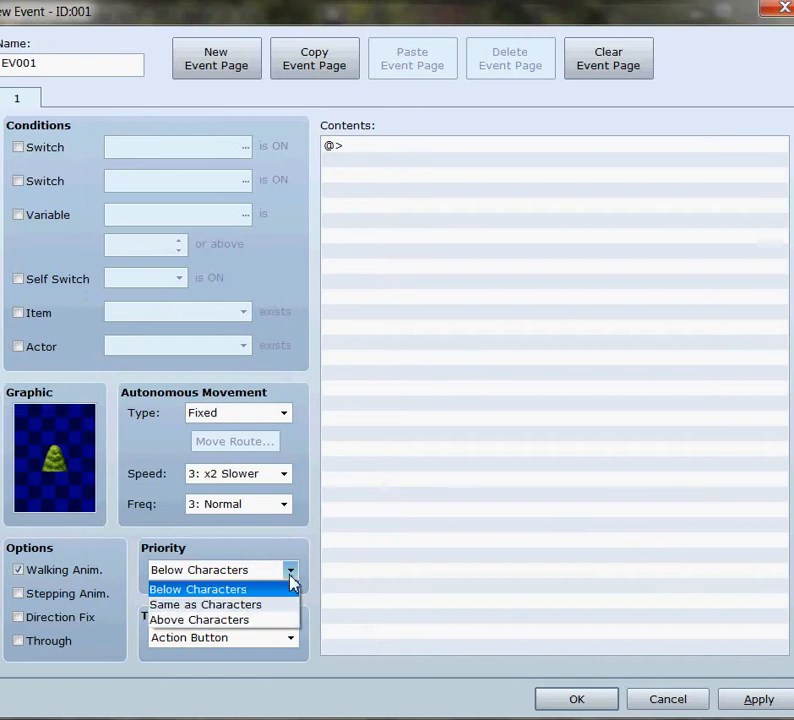
left_click(270, 621)
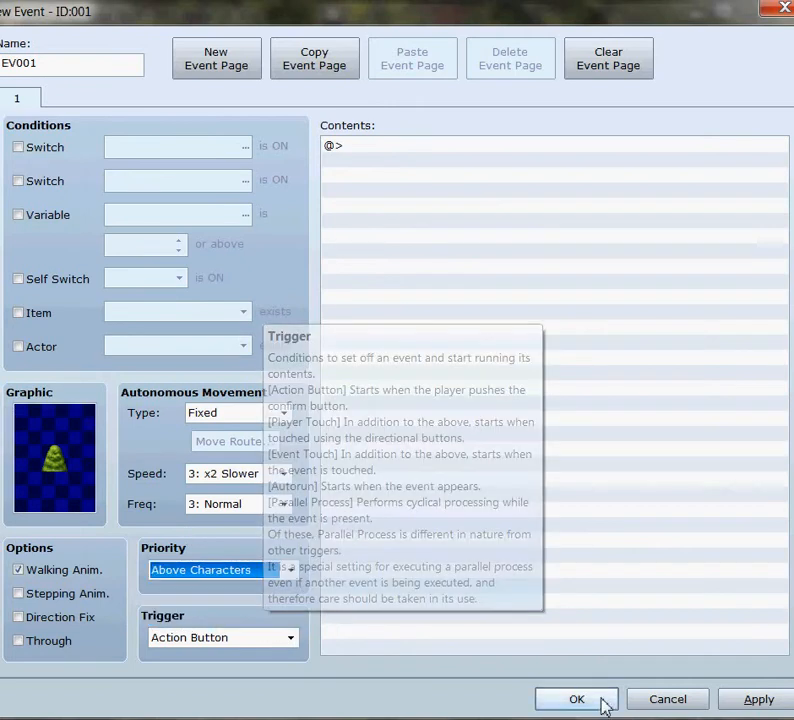
left_click(757, 699)
left_click(577, 702)
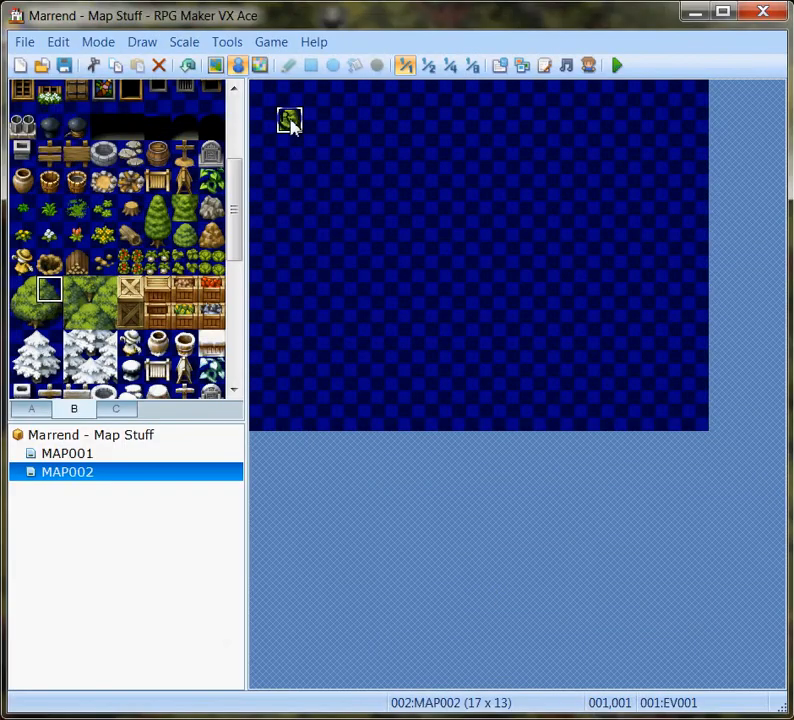
Copy the conifer treetop event to the neighbouring tile at 002,001.
right_click(290, 122)
left_click(340, 187)
right_click(310, 128)
left_click(358, 204)
Change the graphic of the event at 002,001 to the upper-left quarter of the large round tree in Tileset-B.
double_click(318, 121)
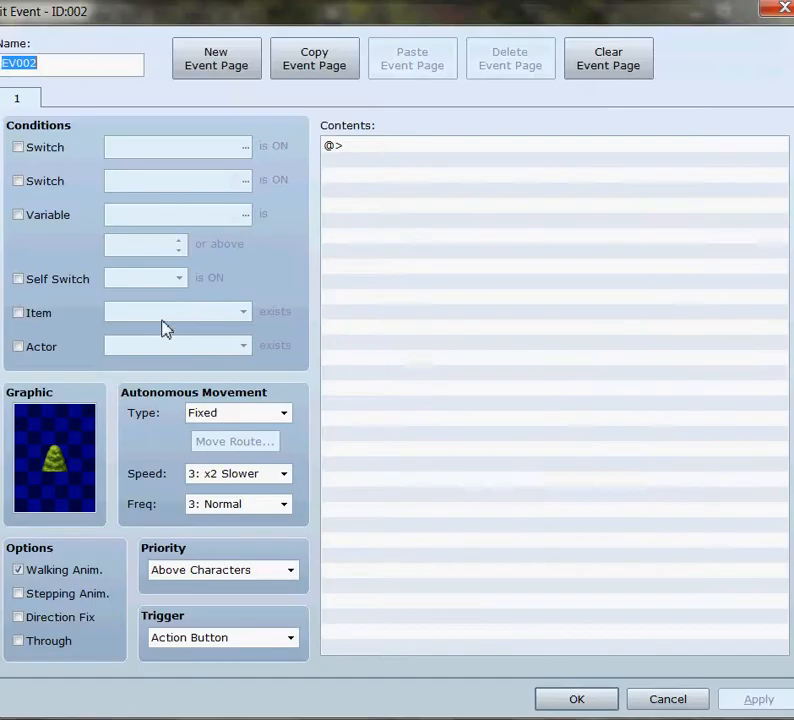
double_click(72, 484)
left_click_drag(682, 257, 671, 348)
left_click(309, 262)
left_click(562, 562)
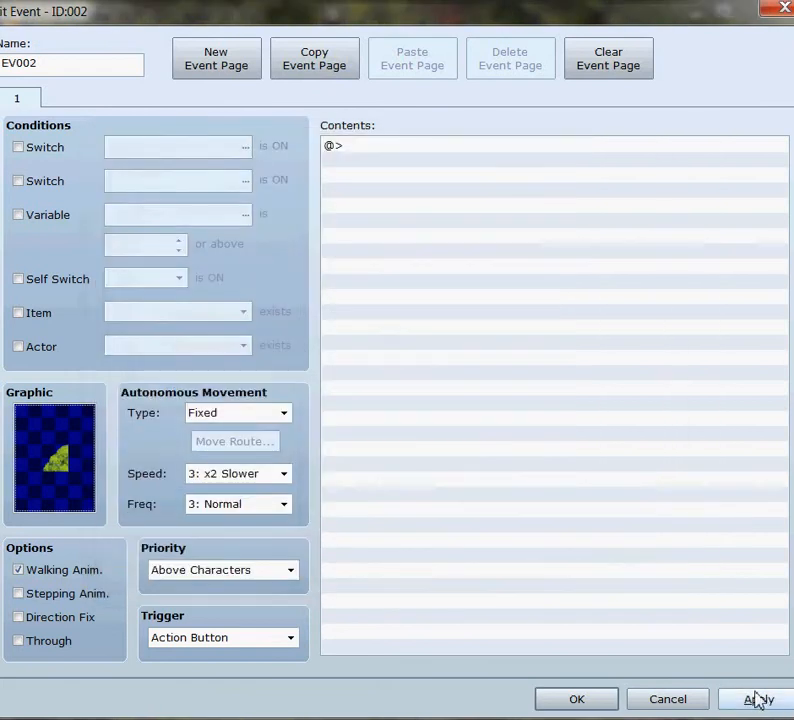
left_click(755, 700)
left_click(590, 700)
Copy the upper-left round tree event to the tile at 003,001.
right_click(326, 132)
left_click(374, 193)
right_click(344, 121)
left_click(388, 200)
Change the graphic of the event at 003,001 to the upper-right quarter of the large round tree.
double_click(345, 122)
left_click(84, 462)
double_click(72, 476)
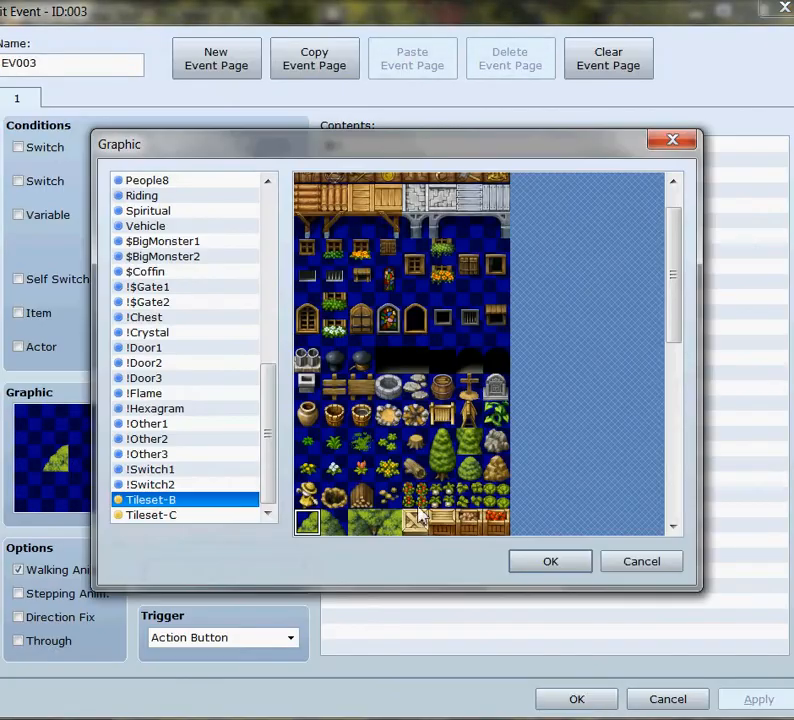
left_click(547, 563)
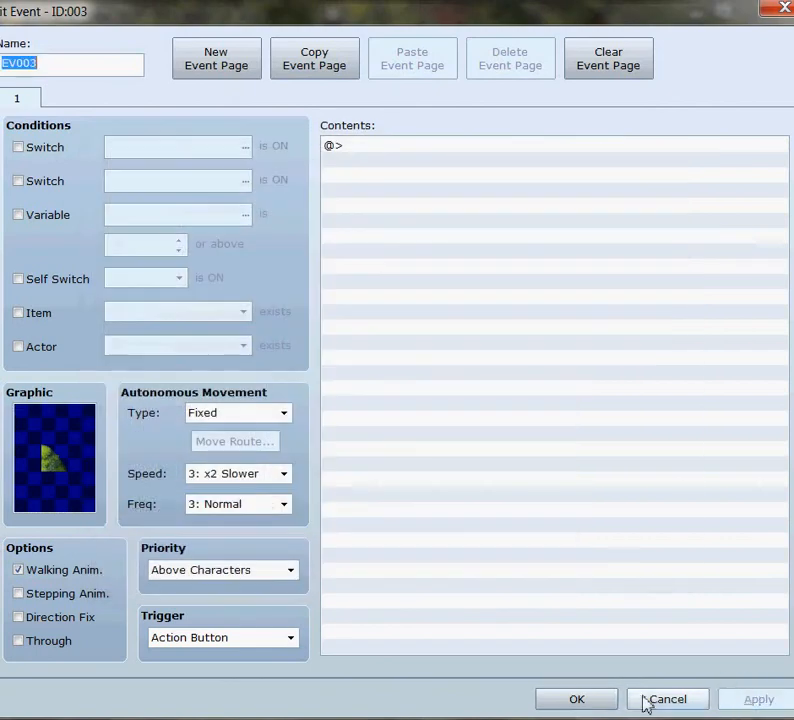
left_click(585, 695)
Copy the upper-right round tree event to the tile directly below it at 003,002.
right_click(342, 124)
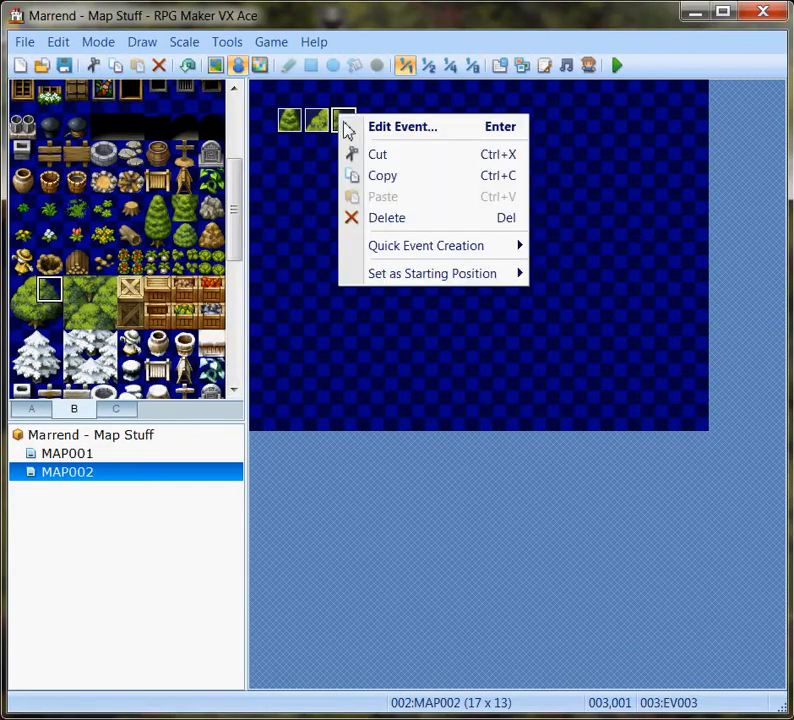
left_click(393, 190)
right_click(350, 156)
left_click(381, 231)
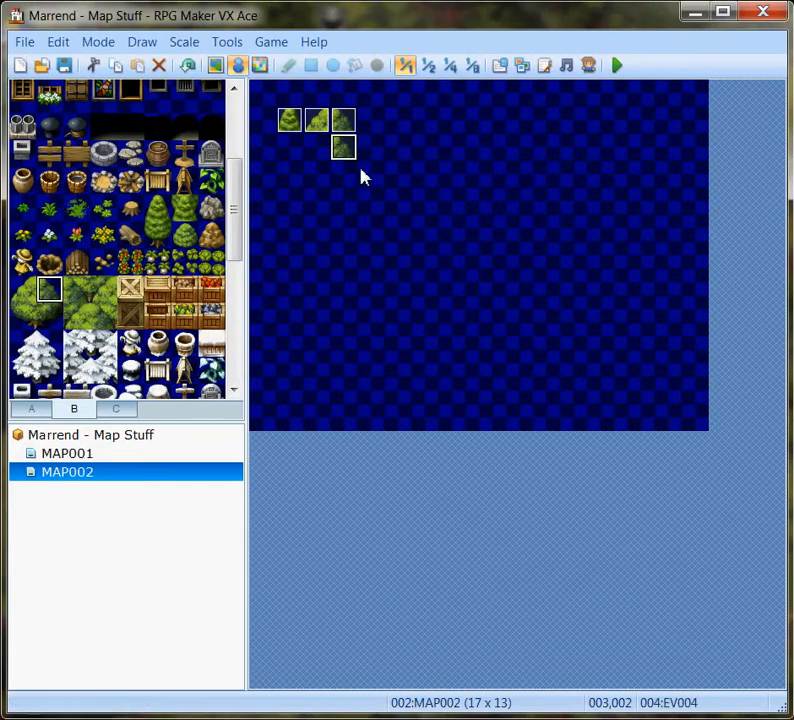
Give the event at 003,002 the Same as Characters priority and the round tree's lower-right quarter as its graphic.
double_click(345, 149)
left_click(288, 569)
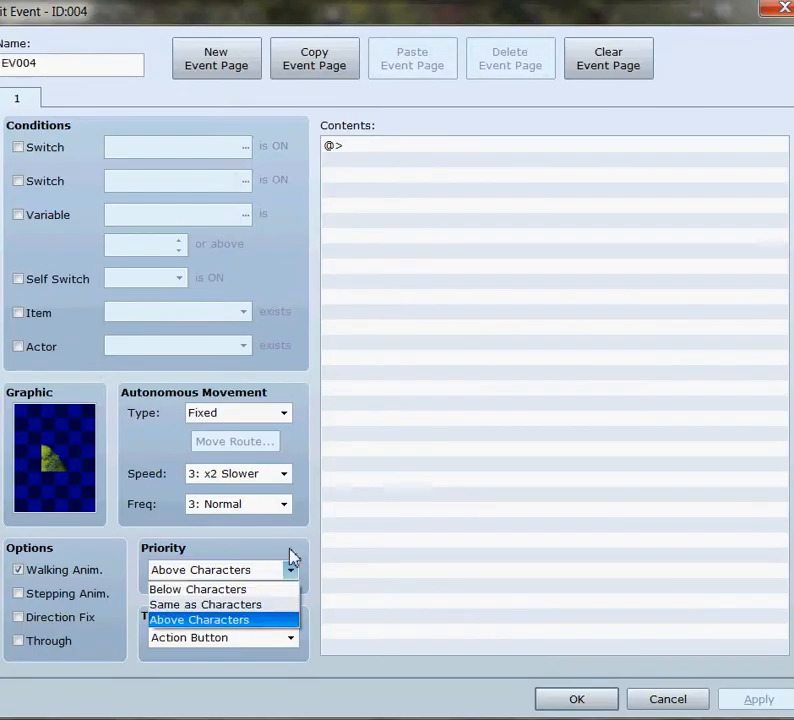
left_click(264, 604)
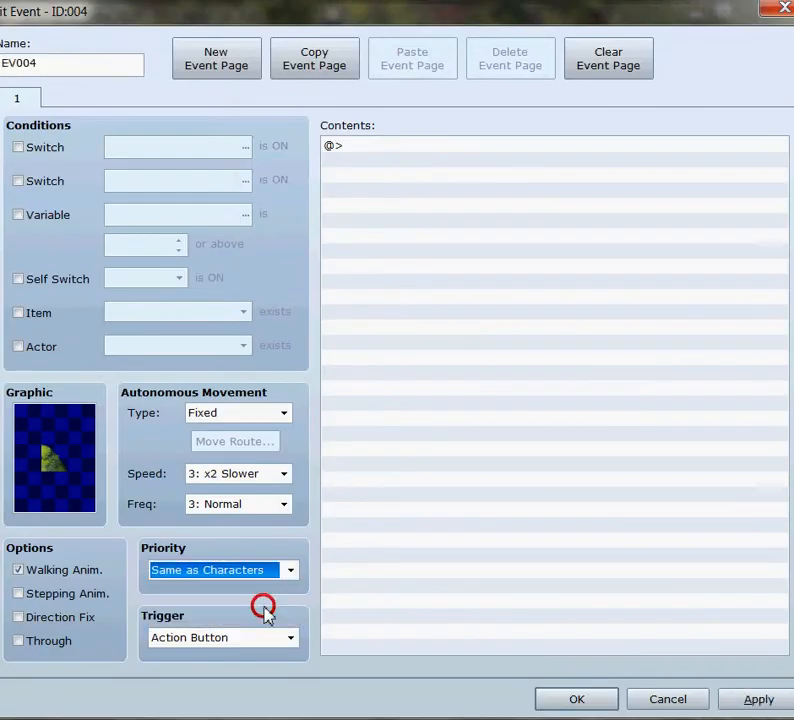
double_click(84, 460)
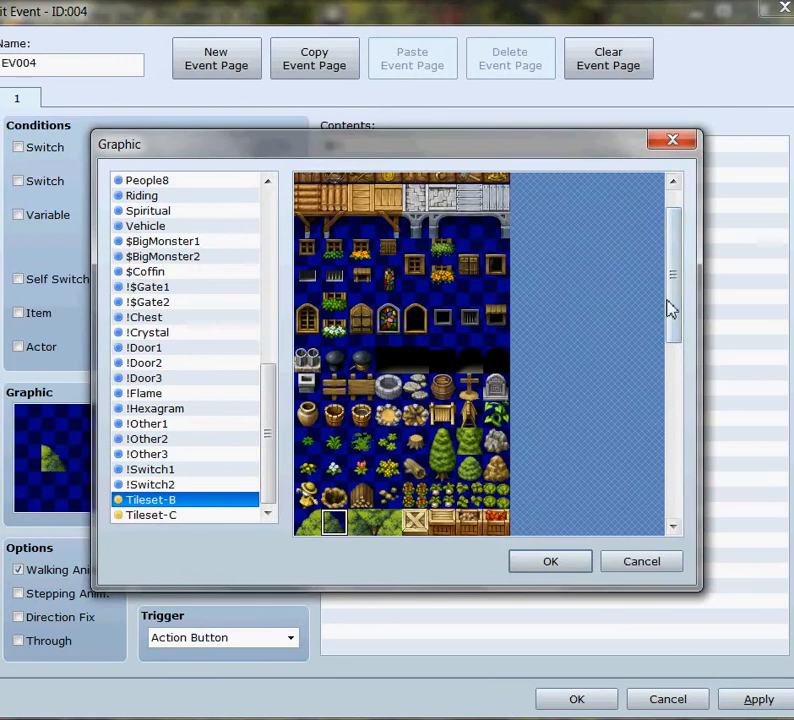
scroll(670, 325, "down", 3)
left_click(338, 430)
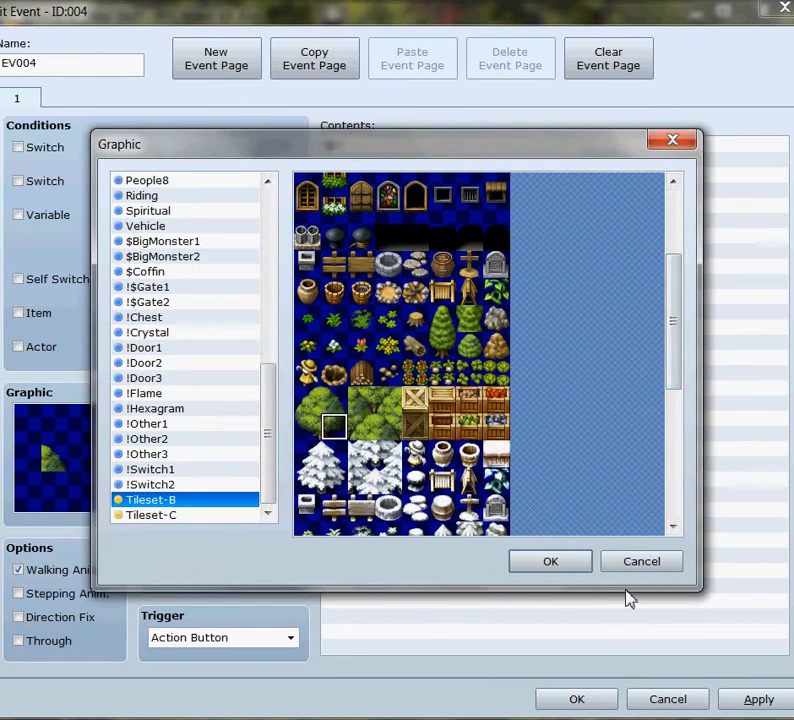
left_click(553, 565)
left_click(747, 700)
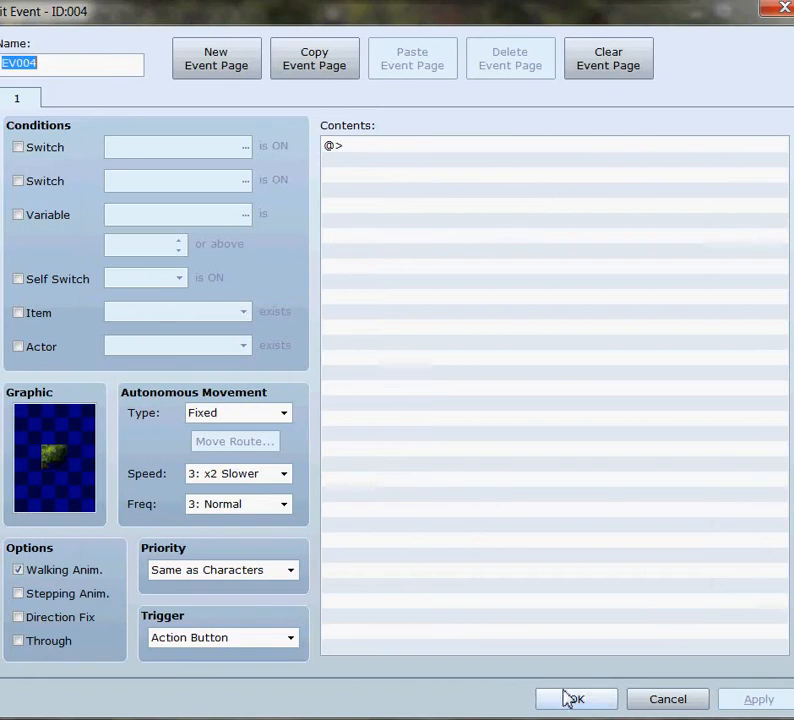
left_click(568, 700)
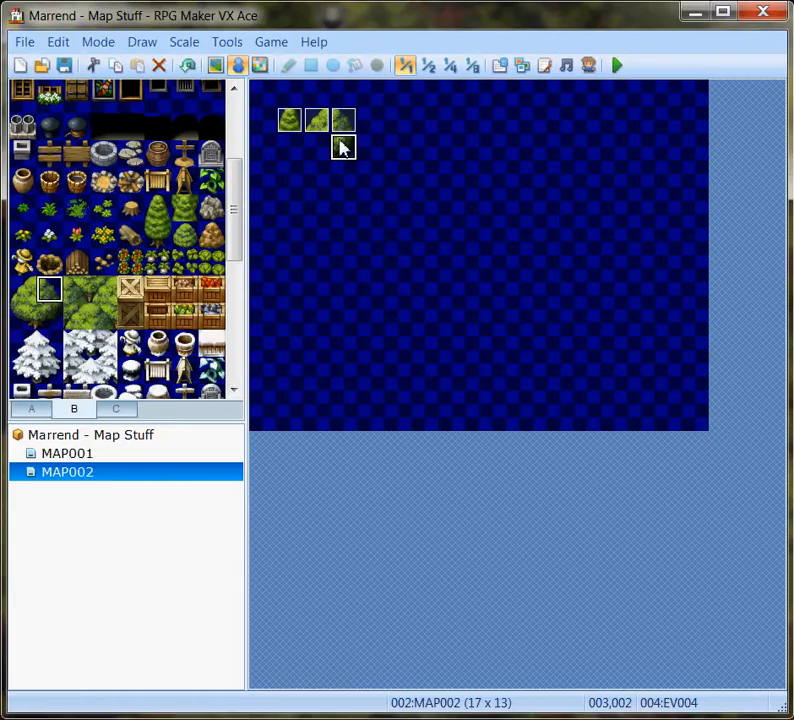
Copy the lower-right round tree event to the tile at 002,002.
right_click(341, 147)
left_click(381, 216)
right_click(318, 150)
left_click(362, 233)
Change the graphic of the event at 002,002 to the lower-left quarter of the large round tree.
double_click(313, 149)
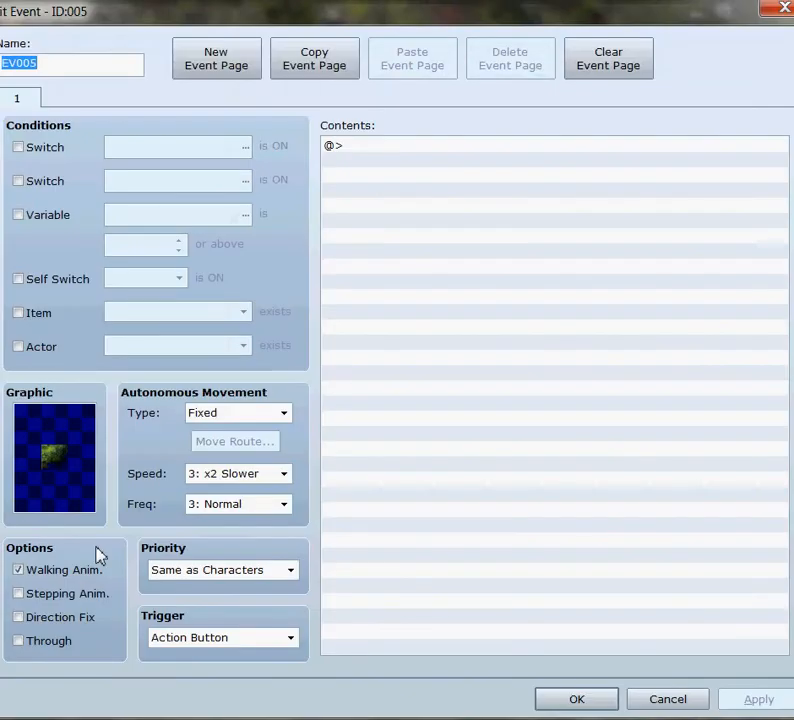
double_click(80, 475)
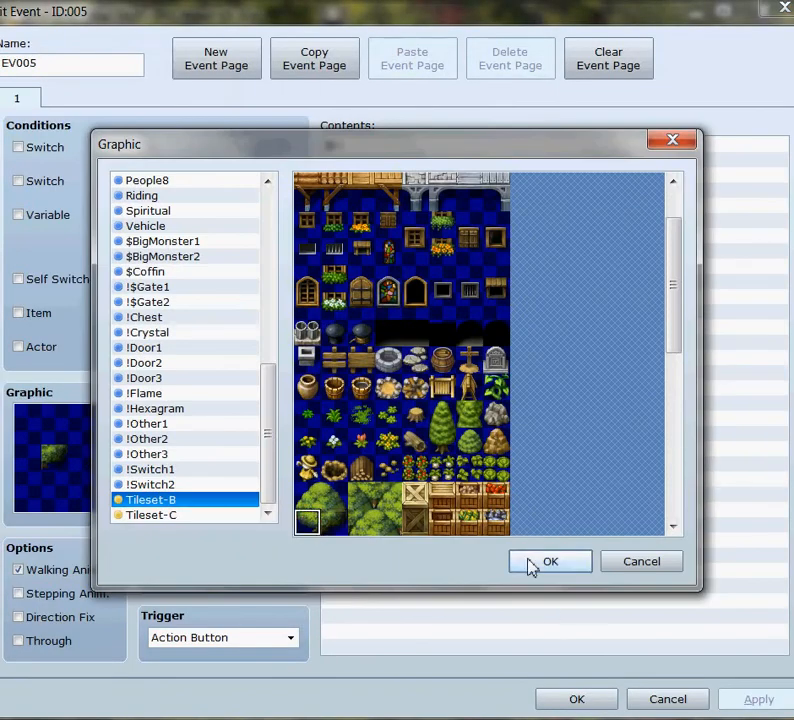
left_click(532, 562)
left_click(742, 699)
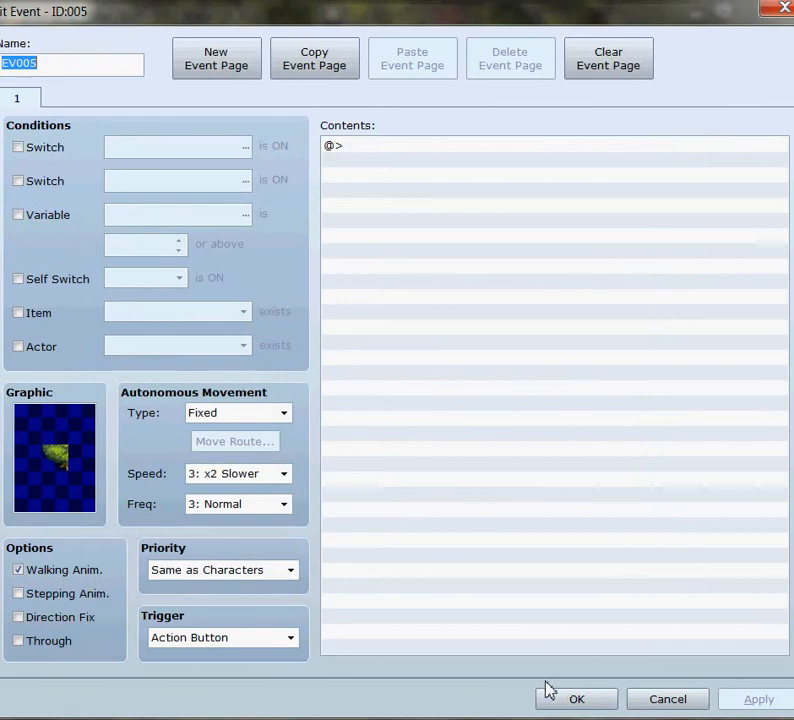
left_click(554, 690)
Paste another copy of the lower-right round tree event at 001,002, below the conifer treetop.
right_click(327, 169)
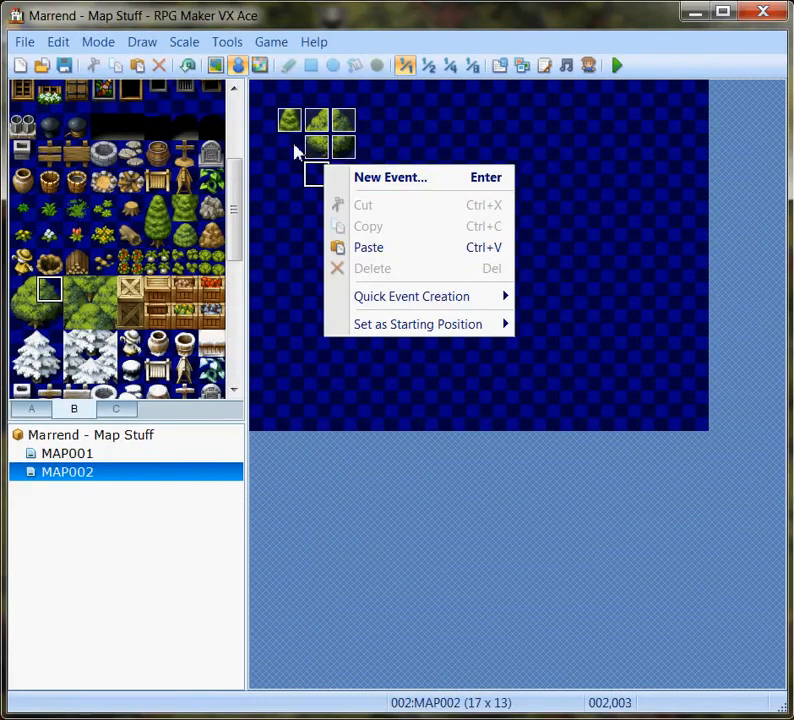
right_click(297, 150)
left_click(340, 225)
Change the graphic of the event at 001,002 to the conifer's lower half with the trunk.
double_click(286, 149)
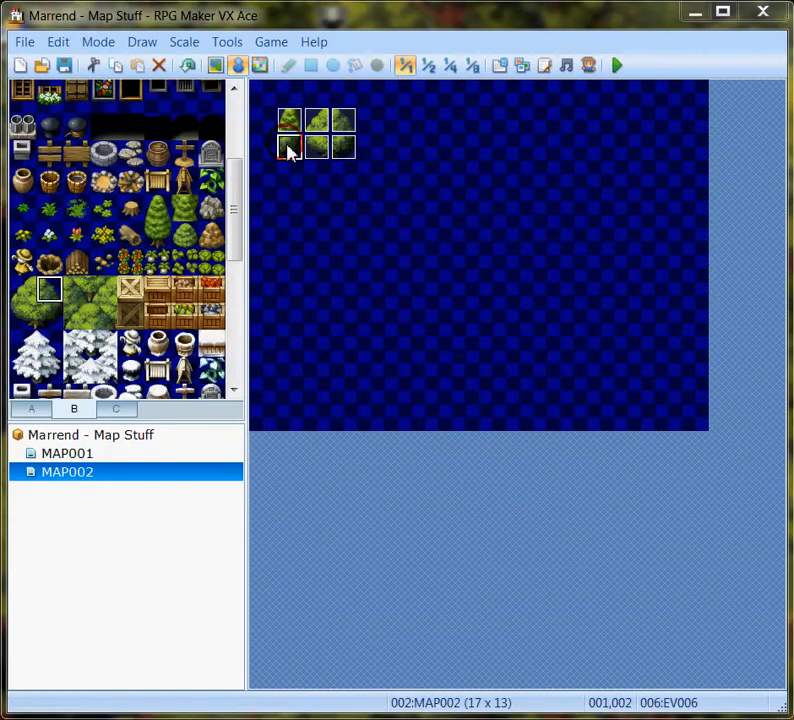
double_click(89, 451)
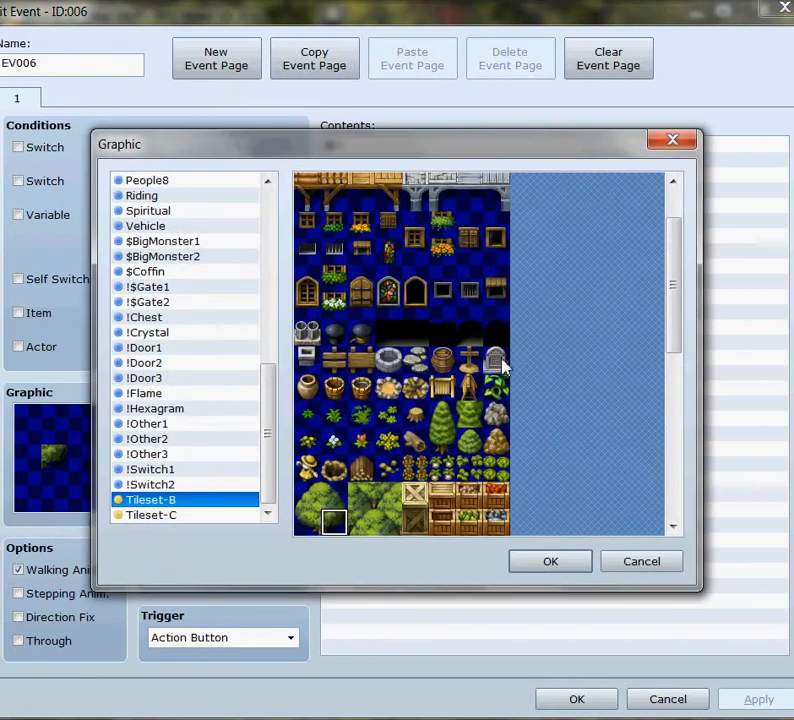
left_click(551, 560)
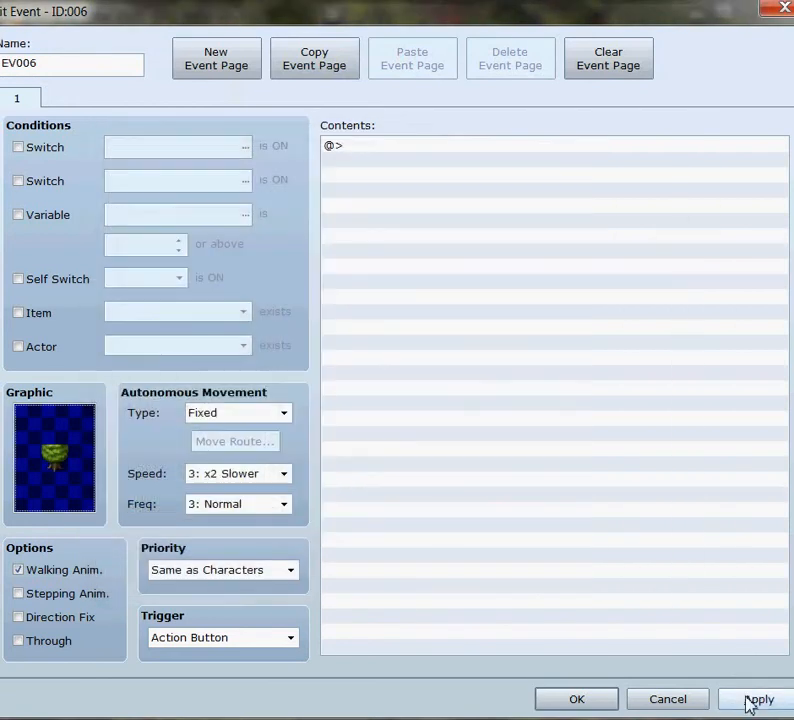
left_click(576, 698)
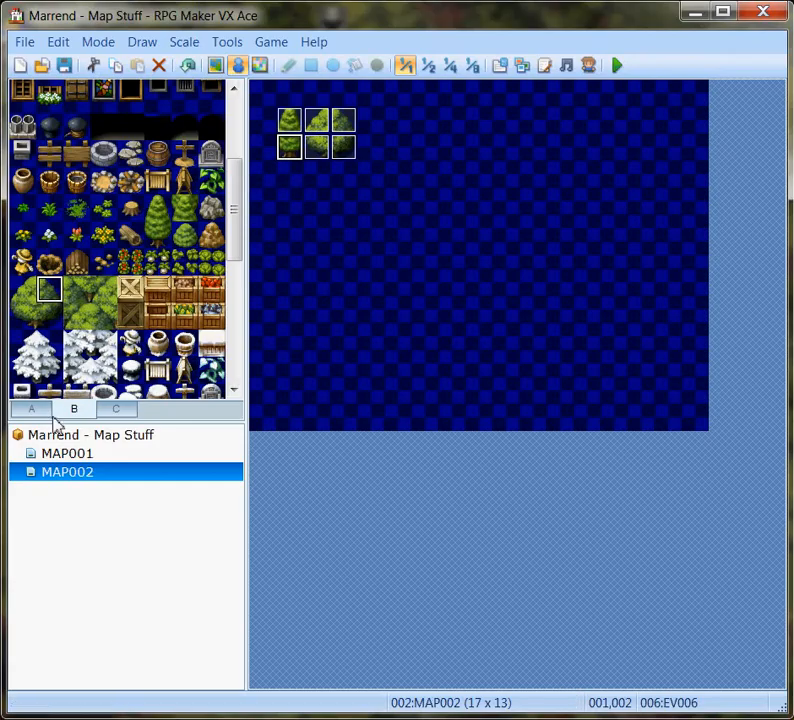
Switch to map editing and paint the upper forest outline with tileset A's green treetop tile, from the map's top edge to its right edge.
left_click(214, 66)
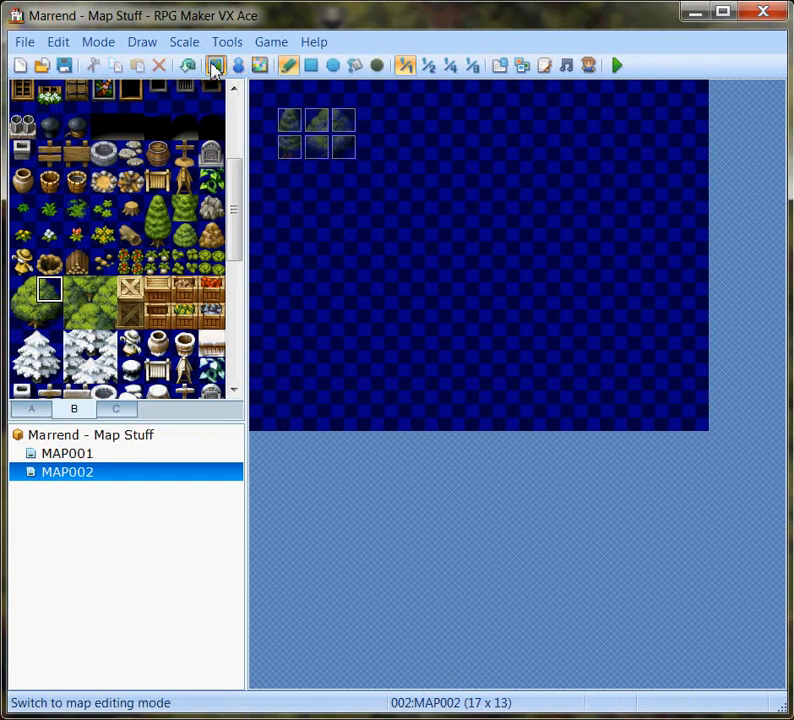
left_click(27, 413)
left_click_drag(236, 183, 239, 236)
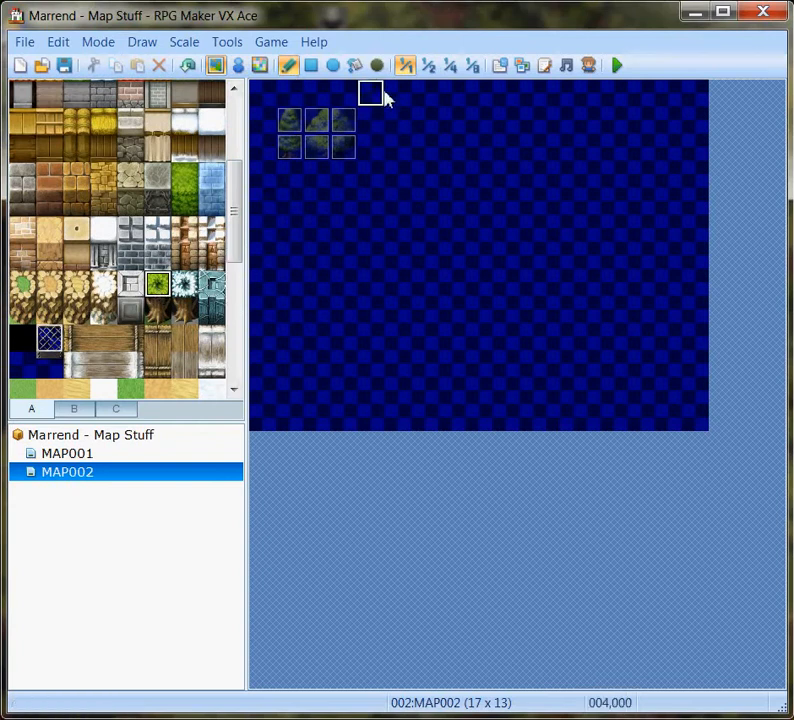
mouse_move(390, 103)
left_mouse_down()
mouse_move(422, 165)
mouse_move(562, 227)
mouse_move(654, 245)
mouse_move(710, 217)
left_mouse_up()
left_click(447, 232)
mouse_move(447, 232)
left_mouse_down()
mouse_move(425, 188)
mouse_move(397, 188)
mouse_move(455, 227)
mouse_move(424, 220)
mouse_move(400, 186)
mouse_move(424, 234)
mouse_move(403, 257)
mouse_move(404, 214)
mouse_move(342, 97)
mouse_move(378, 92)
left_mouse_up()
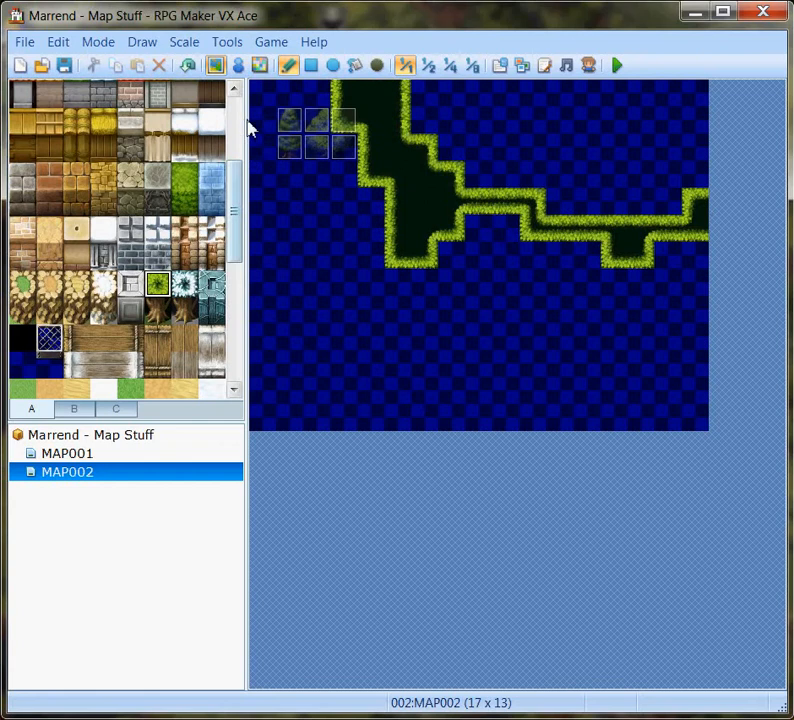
Paint forest outlines with the green treetop tile along the map's left side and across its lower-right corner.
mouse_move(301, 219)
left_mouse_down()
mouse_move(330, 315)
mouse_move(259, 423)
mouse_move(262, 374)
left_mouse_up()
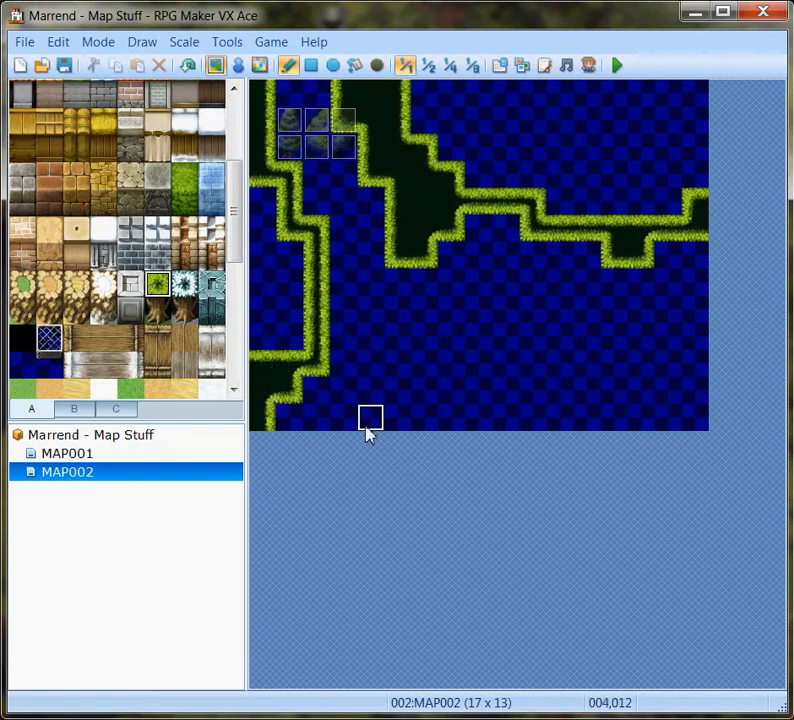
mouse_move(472, 417)
left_mouse_down()
mouse_move(559, 368)
mouse_move(659, 397)
mouse_move(700, 375)
mouse_move(638, 376)
mouse_move(705, 354)
left_mouse_up()
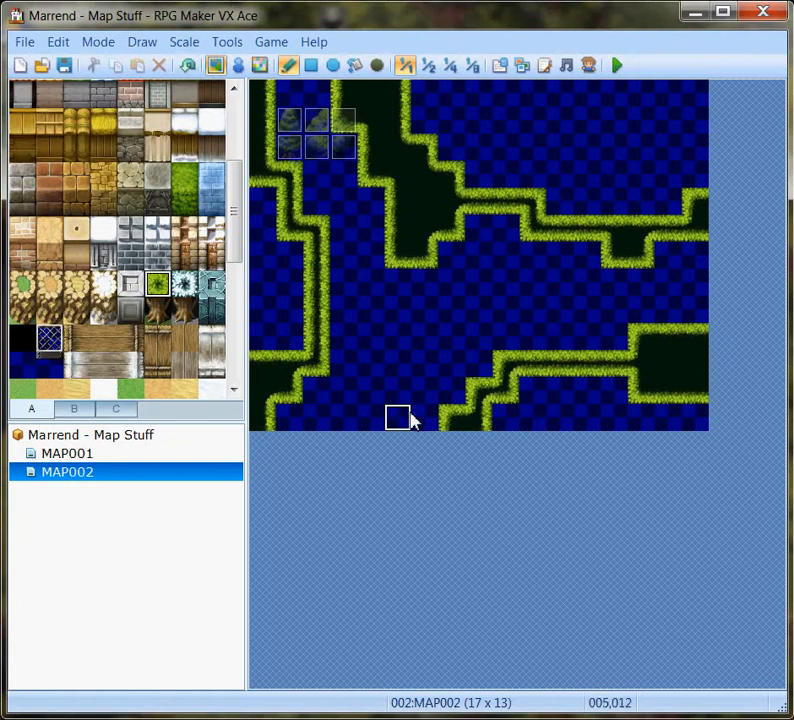
Flood-fill the outlined upper-right and lower-right areas of the map with the green treetop tile.
left_click(354, 66)
left_click(566, 148)
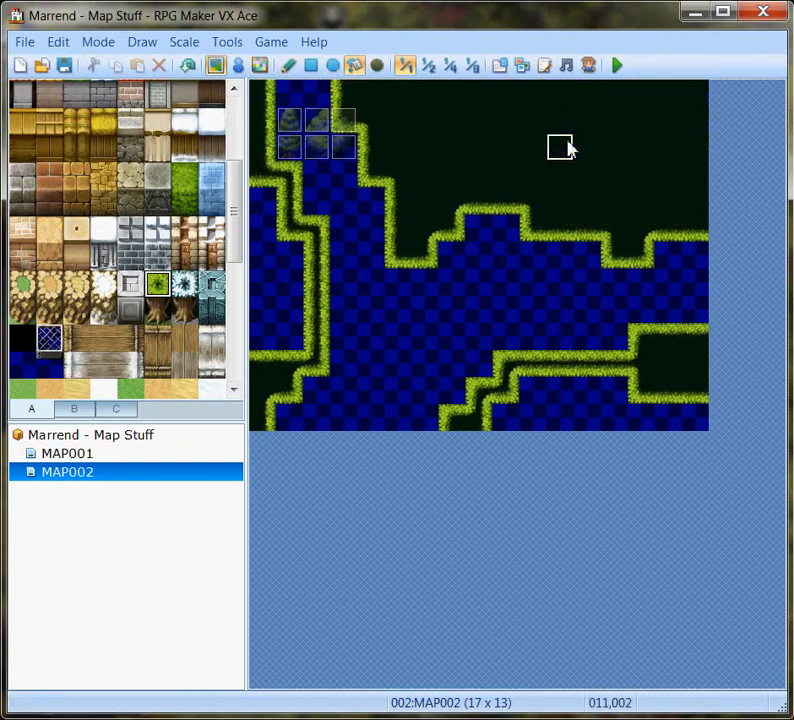
left_click(595, 411)
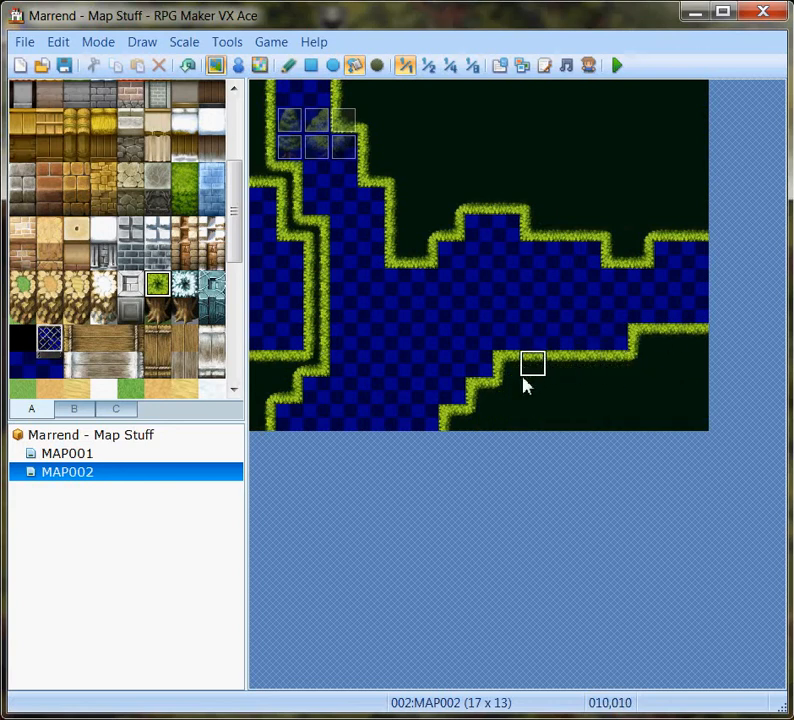
Flood-fill the outlined left side of the map with the green treetop tile and the open path area with the plain grass ground tile.
left_click(275, 326)
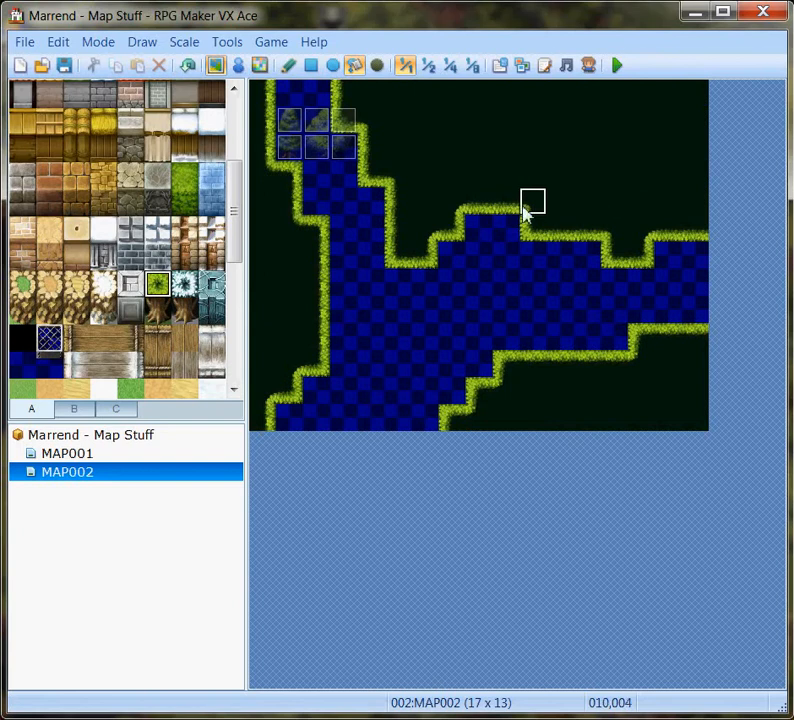
left_click_drag(240, 248, 238, 165)
left_click(22, 148)
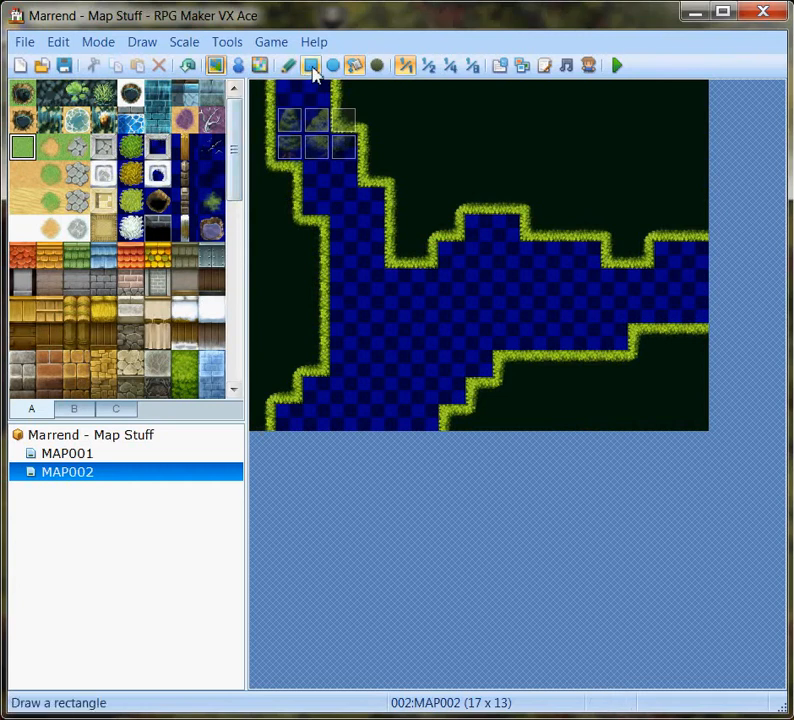
left_click(402, 343)
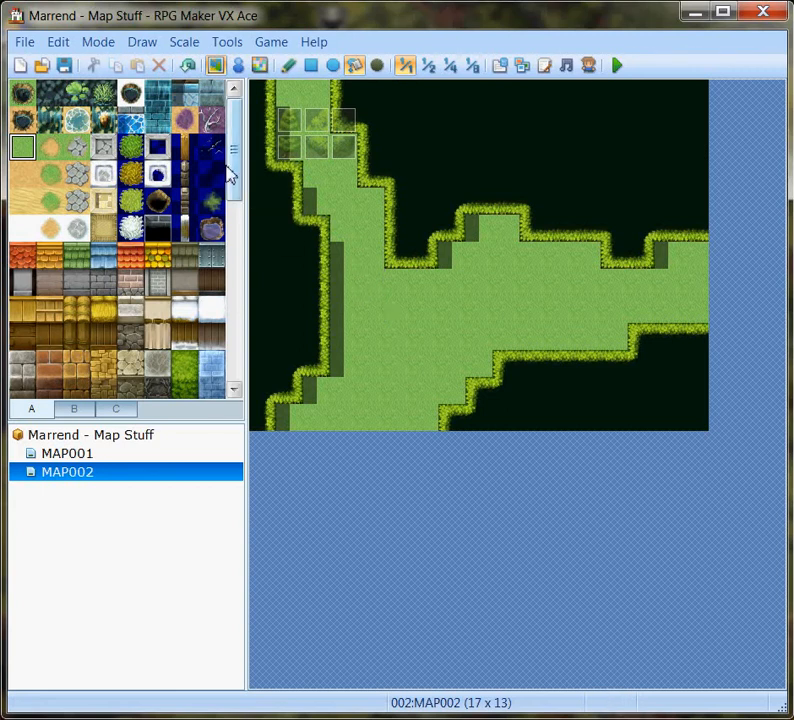
Draw a winding border of tileset A's green Bush tile across the clearing and flood-fill the grass above it with the same tile.
left_click(139, 146)
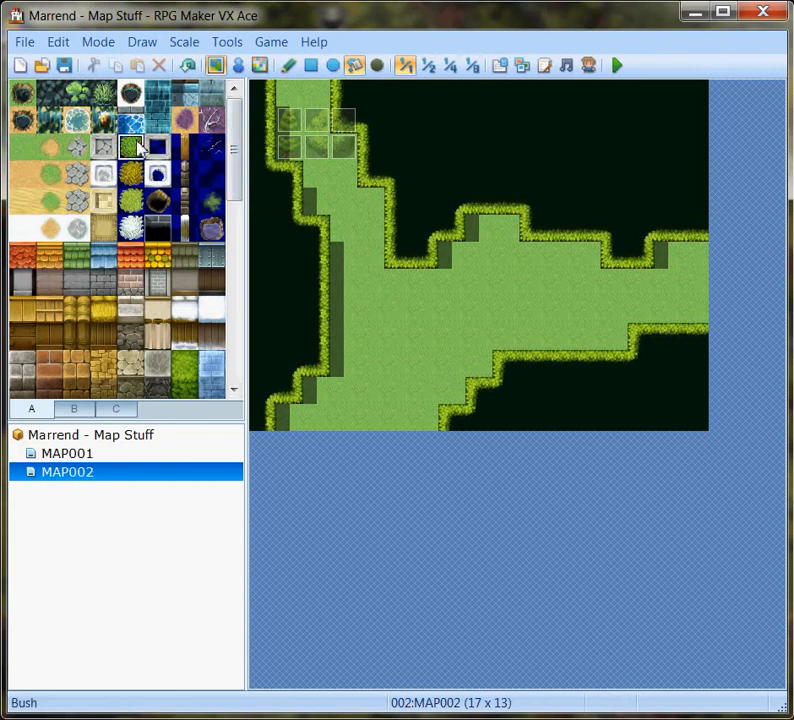
left_click(289, 70)
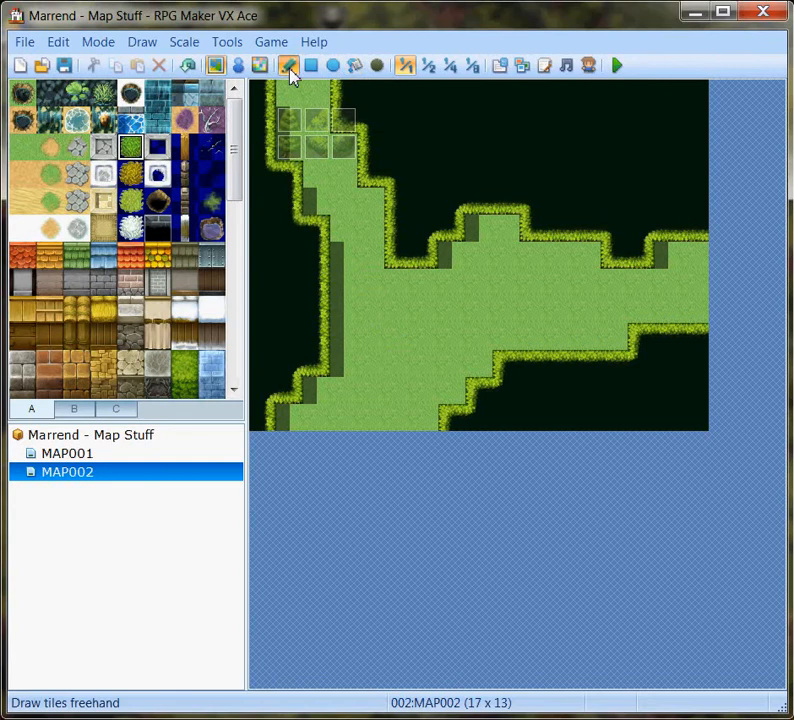
left_click_drag(352, 348, 432, 340)
mouse_move(481, 294)
left_mouse_down()
mouse_move(567, 304)
mouse_move(592, 325)
mouse_move(622, 298)
mouse_move(648, 289)
left_mouse_up()
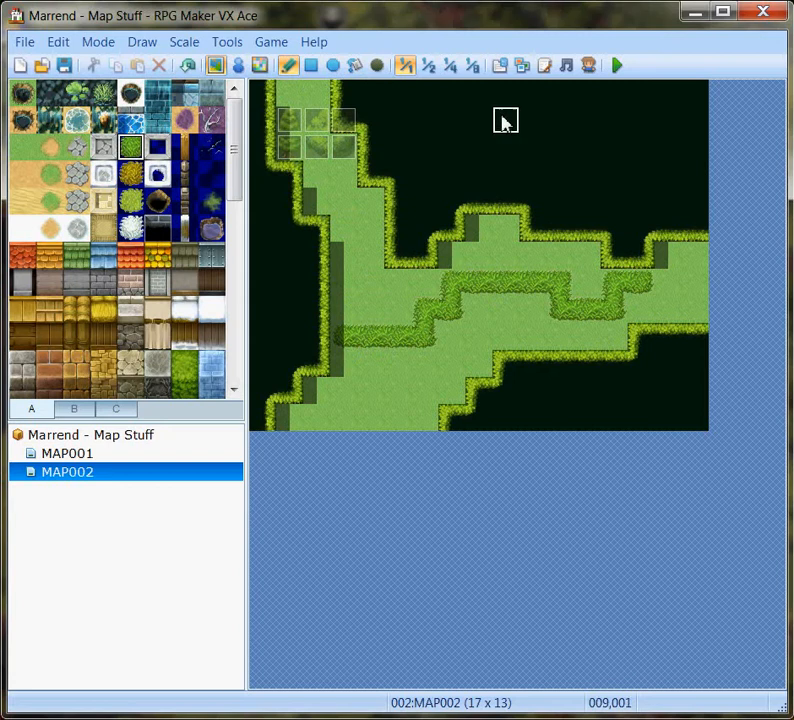
left_click(354, 66)
left_click(361, 289)
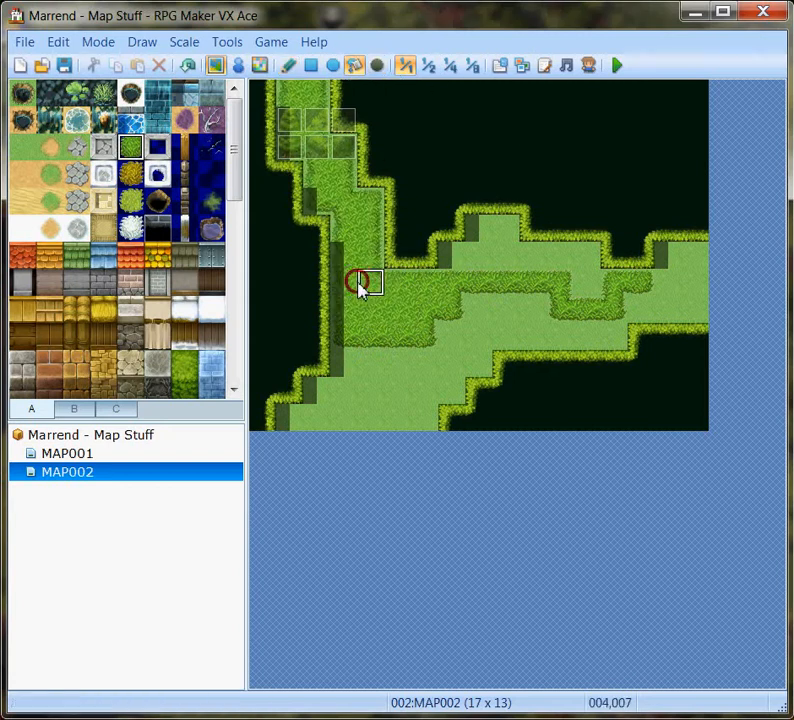
left_click(508, 257)
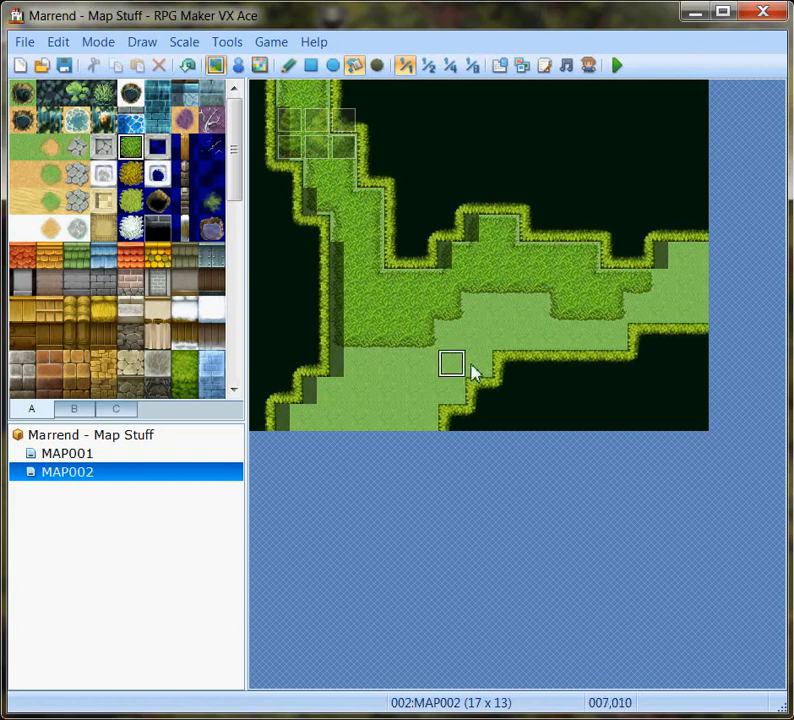
Paint the mossy green overlay tile from tileset A across the lower clearing and flood-fill the clearing's lower-left ground with it.
left_click(289, 66)
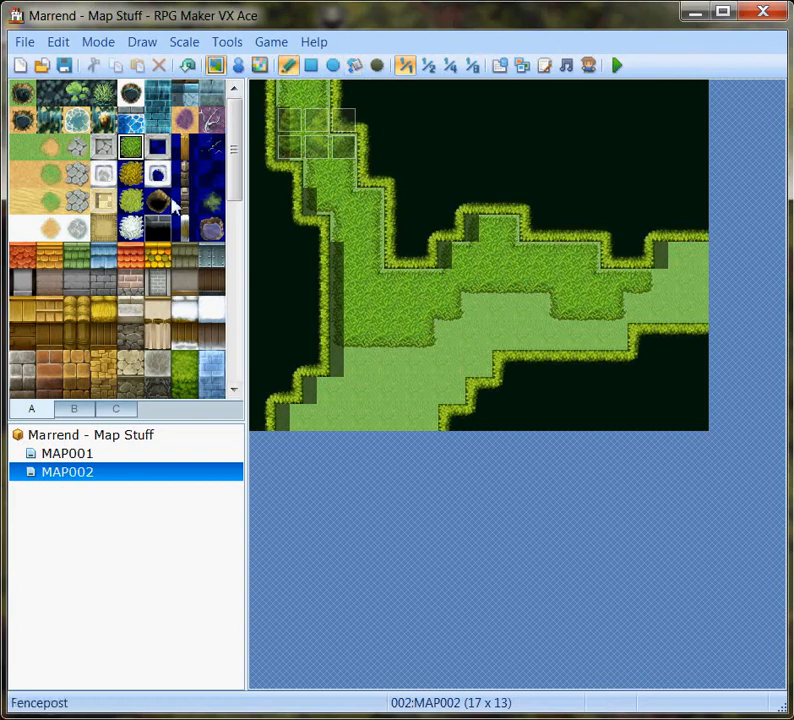
left_click(207, 209)
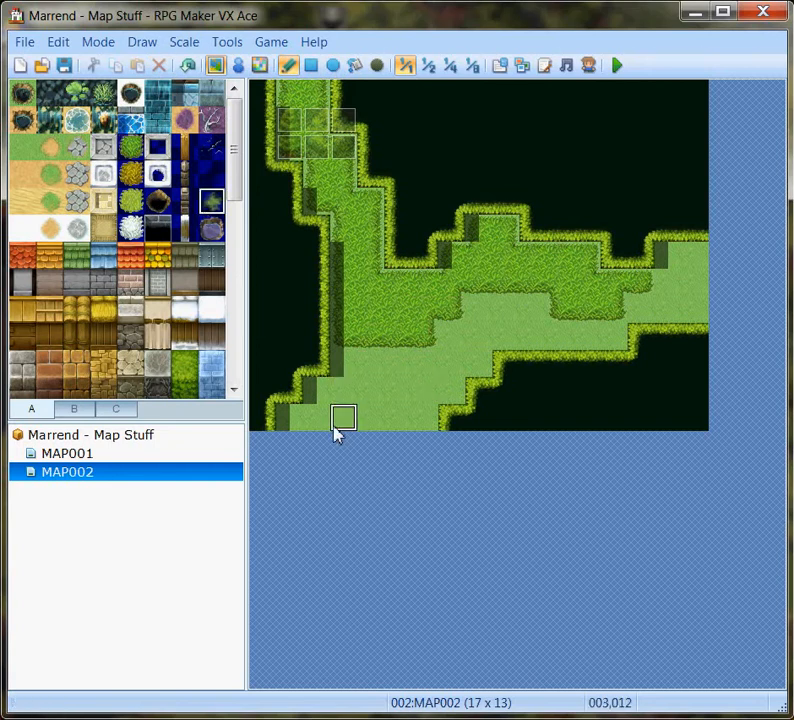
mouse_move(337, 425)
left_mouse_down()
mouse_move(448, 342)
mouse_move(457, 367)
mouse_move(477, 362)
mouse_move(494, 335)
mouse_move(560, 335)
mouse_move(477, 340)
left_mouse_up()
left_click(354, 65)
left_click(363, 392)
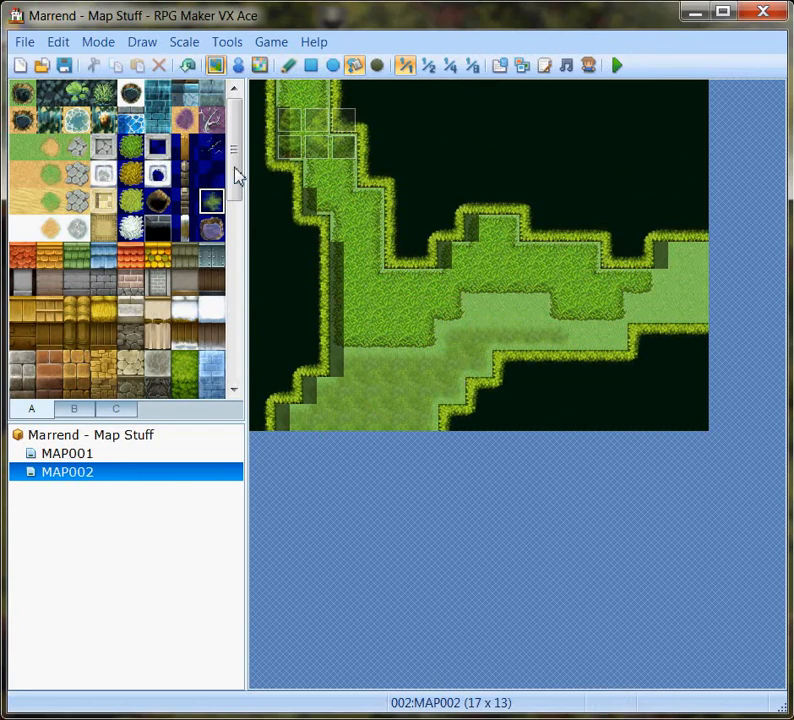
Draw two-tile-high Forest trunk walls beneath the upper treetop edge, following its steps to the map's right edge.
left_click_drag(232, 169, 229, 243)
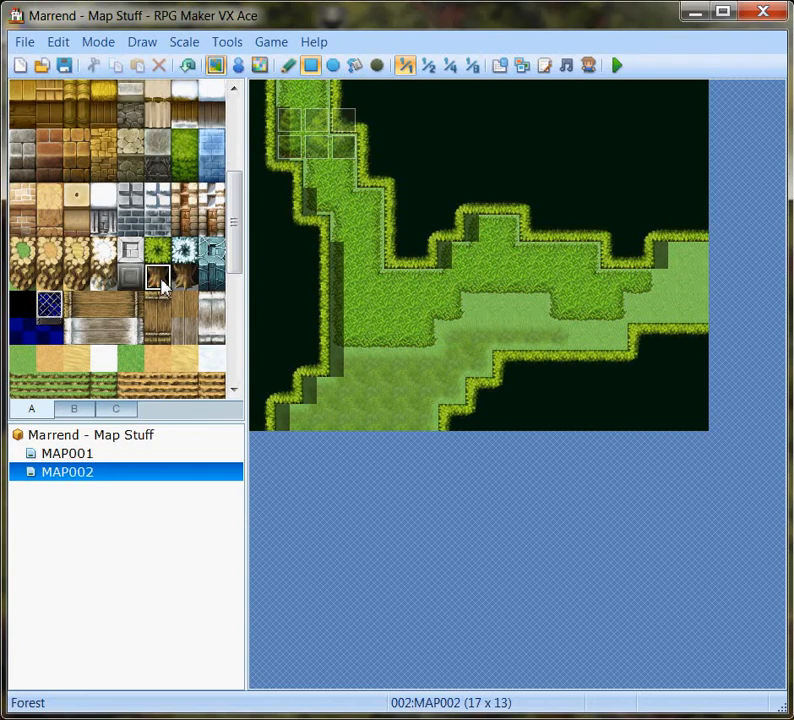
mouse_move(341, 142)
left_mouse_down()
mouse_move(346, 168)
mouse_move(361, 168)
mouse_move(363, 200)
left_mouse_up()
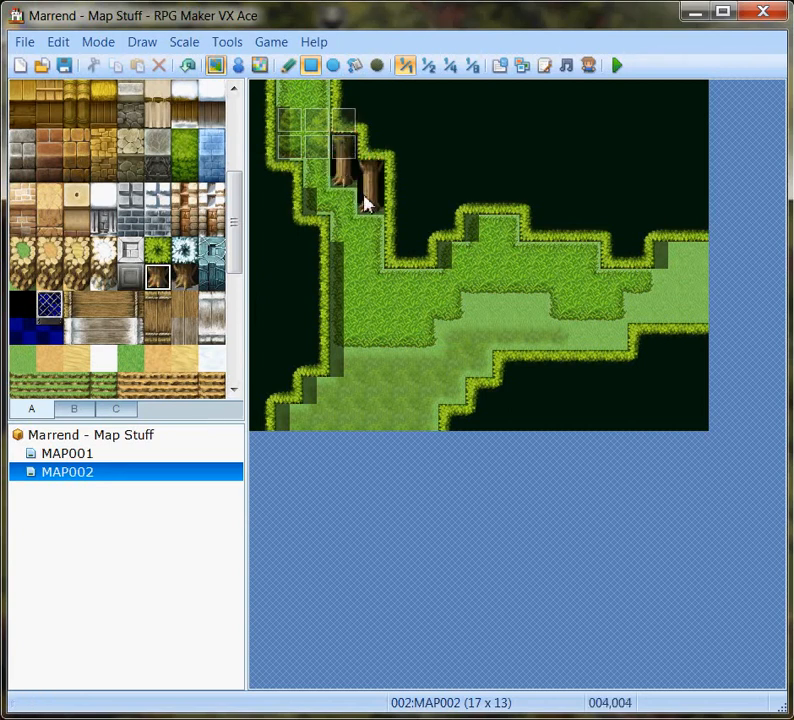
mouse_move(396, 254)
left_mouse_down()
mouse_move(408, 253)
mouse_move(421, 280)
left_mouse_up()
left_click_drag(452, 228, 455, 255)
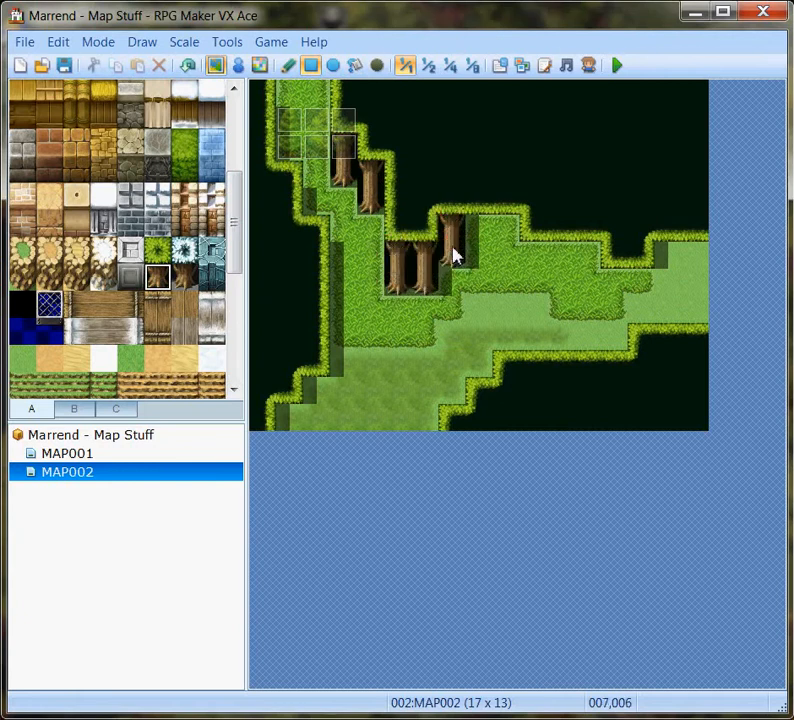
mouse_move(475, 198)
left_mouse_down()
mouse_move(478, 213)
mouse_move(509, 213)
mouse_move(510, 230)
mouse_move(538, 253)
mouse_move(617, 250)
mouse_move(620, 280)
mouse_move(649, 280)
left_mouse_up()
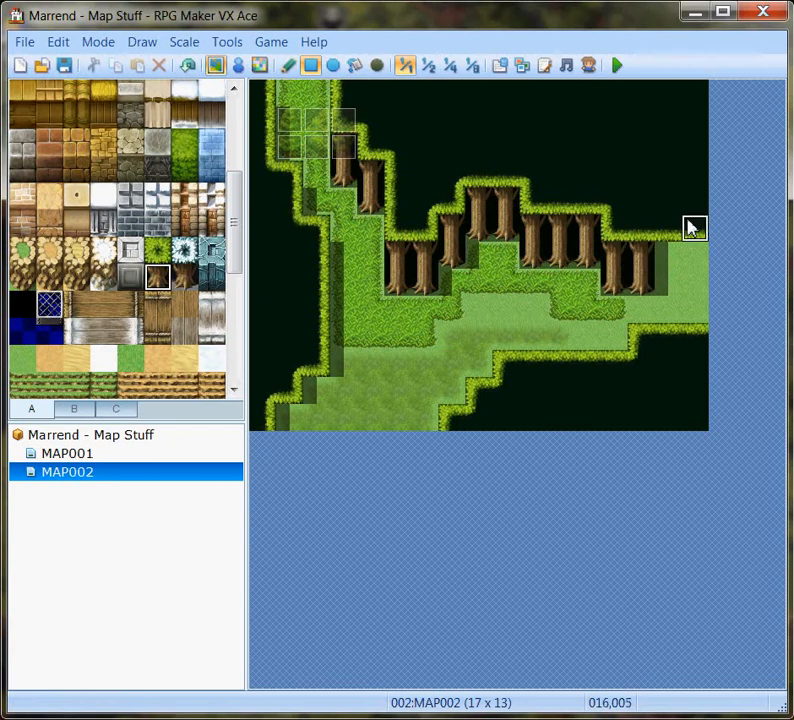
left_click_drag(664, 228, 689, 253)
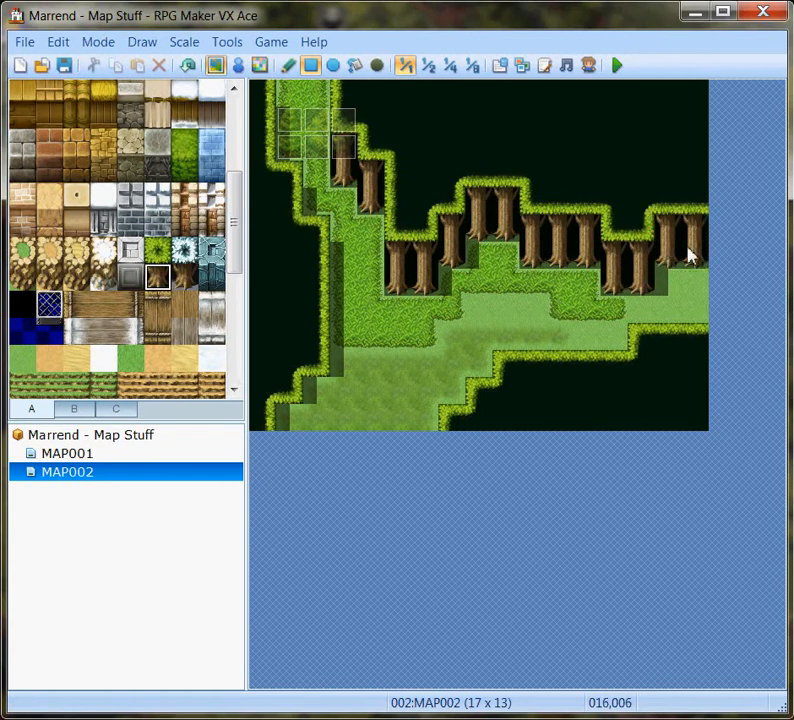
Add a two-tile-high trunk wall at the lower-left forest edge and cover the corner ground beside it with the treetop tile.
left_click_drag(311, 370, 311, 392)
right_click(279, 367)
left_click(278, 426)
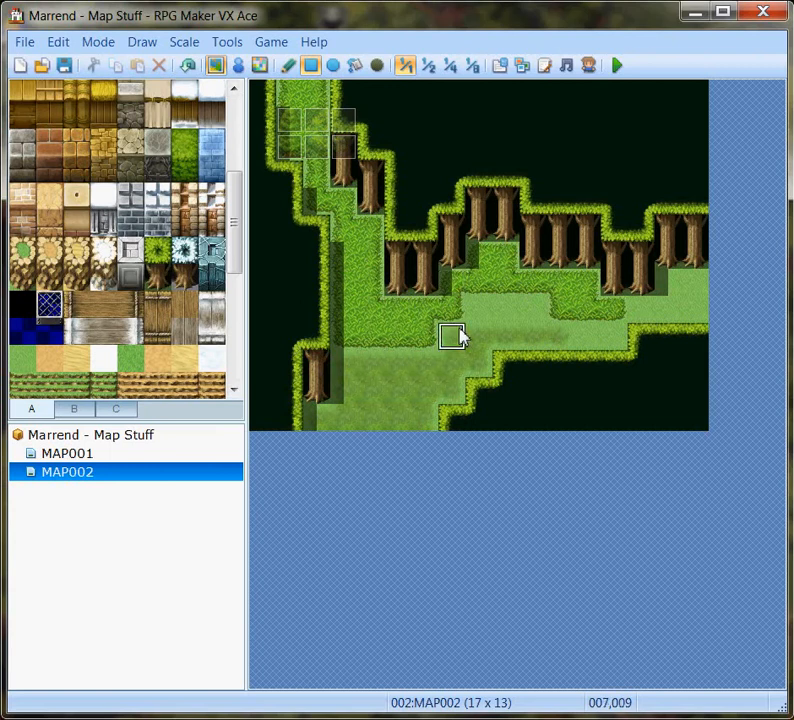
Paint a winding dirt path freehand from the map's top edge down through the clearing, with a branch to the right edge.
left_click_drag(233, 218, 245, 143)
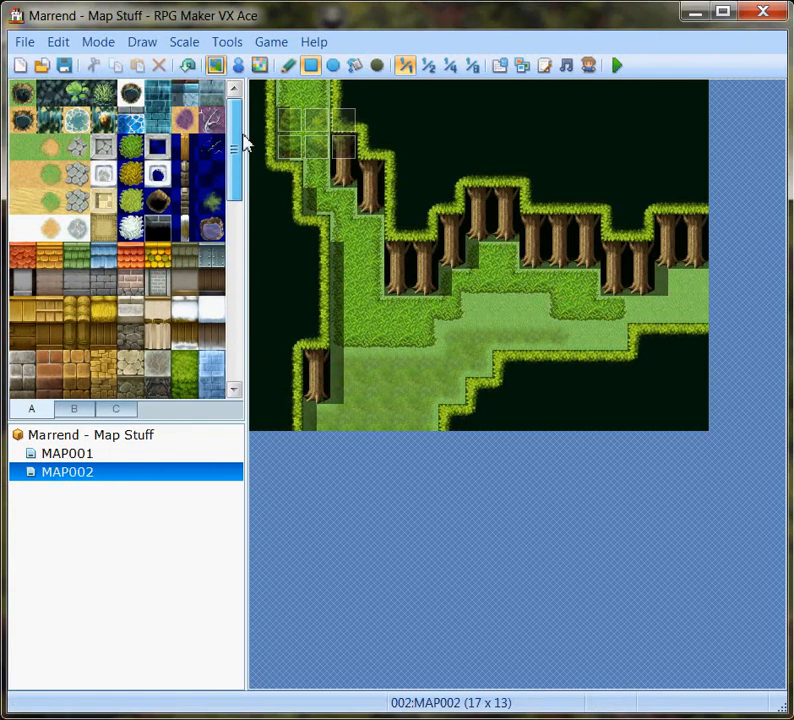
left_click(289, 66)
left_click(49, 150)
mouse_move(308, 92)
left_mouse_down()
mouse_move(307, 186)
mouse_move(342, 232)
mouse_move(377, 392)
mouse_move(537, 317)
mouse_move(707, 313)
left_mouse_up()
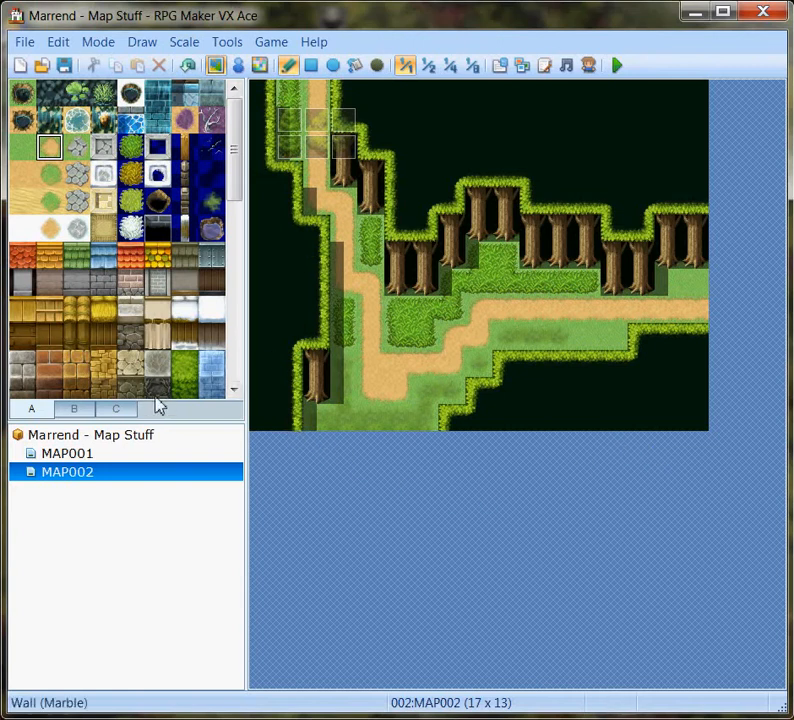
Scatter tileset B's small Grass tuft over the ground below the dirt path, undoing the one placed on the treetop edge.
left_click(75, 410)
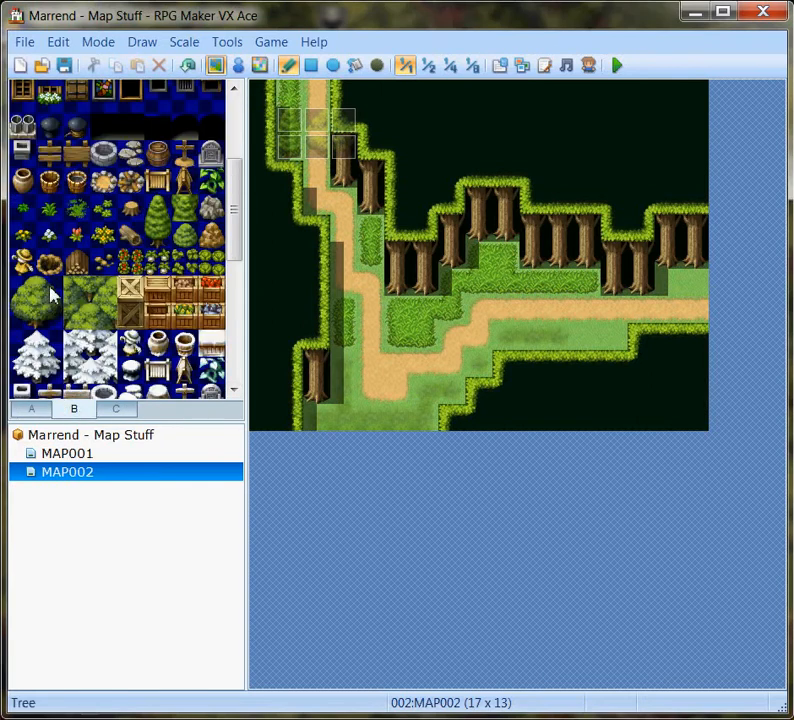
left_click(27, 215)
left_click(350, 417)
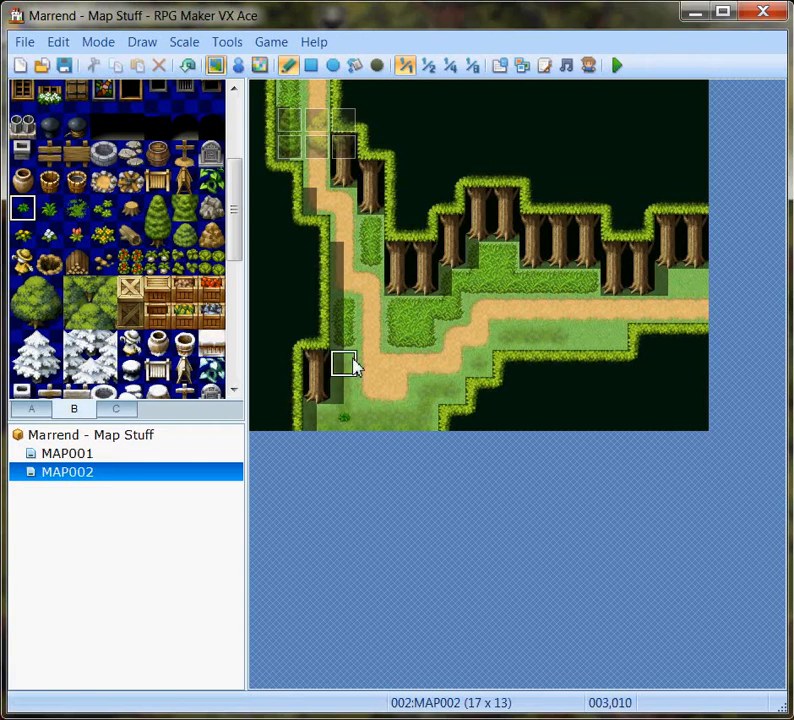
left_click(428, 390)
left_click(494, 361)
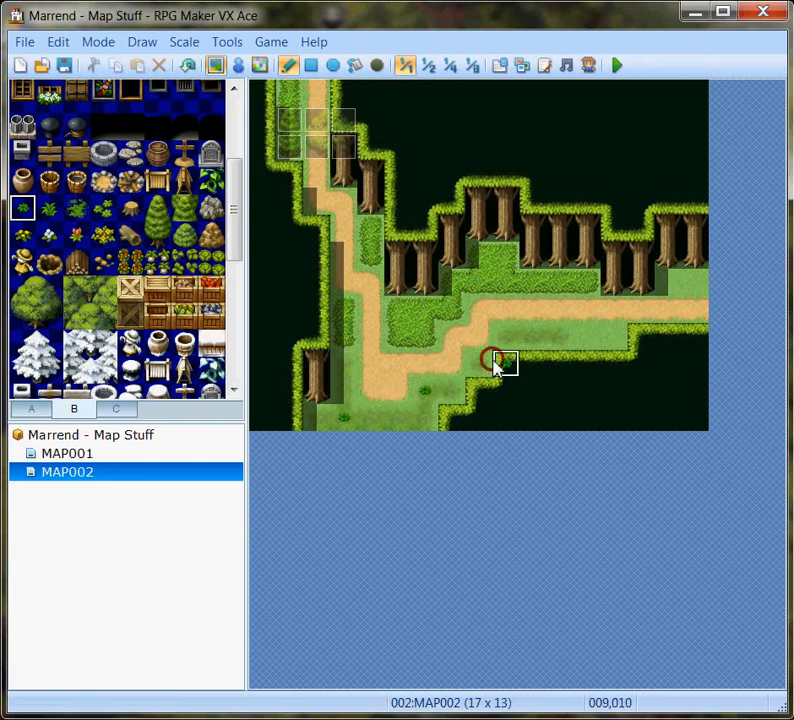
left_click(188, 65)
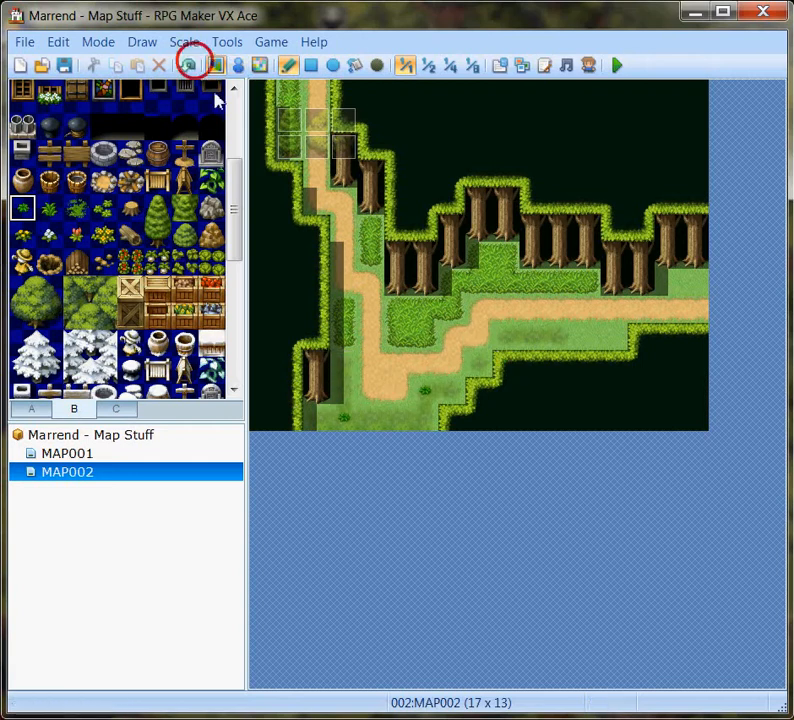
left_click(469, 363)
left_click(544, 330)
left_click(395, 418)
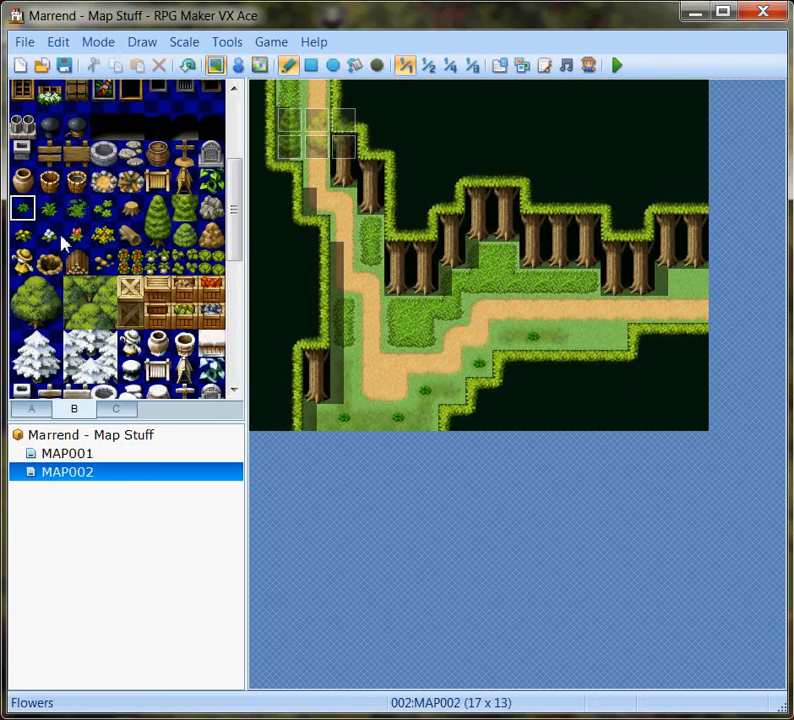
Scatter tileset B's white flowers over the bush patches along the dirt path.
left_click(289, 100)
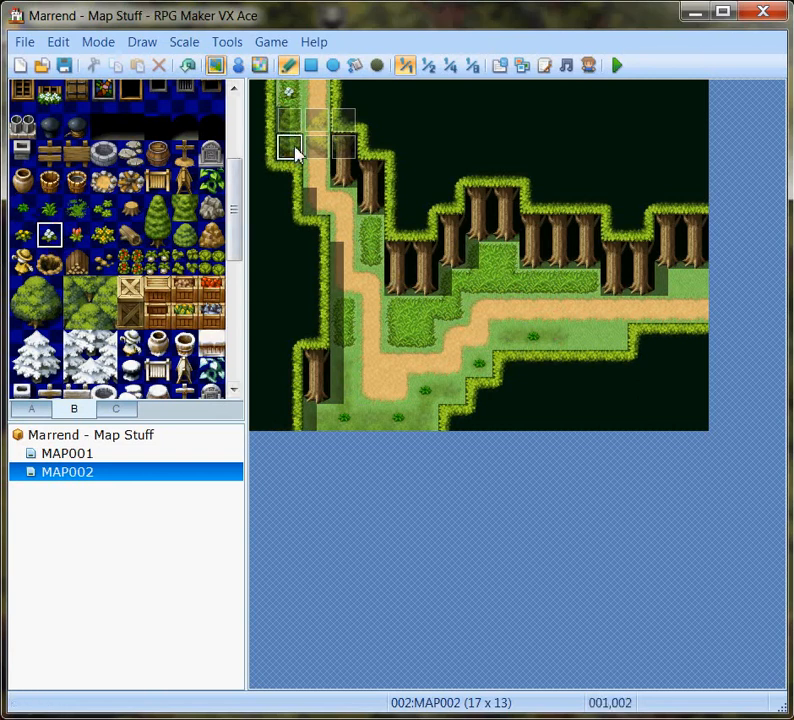
left_click(290, 146)
left_click(370, 228)
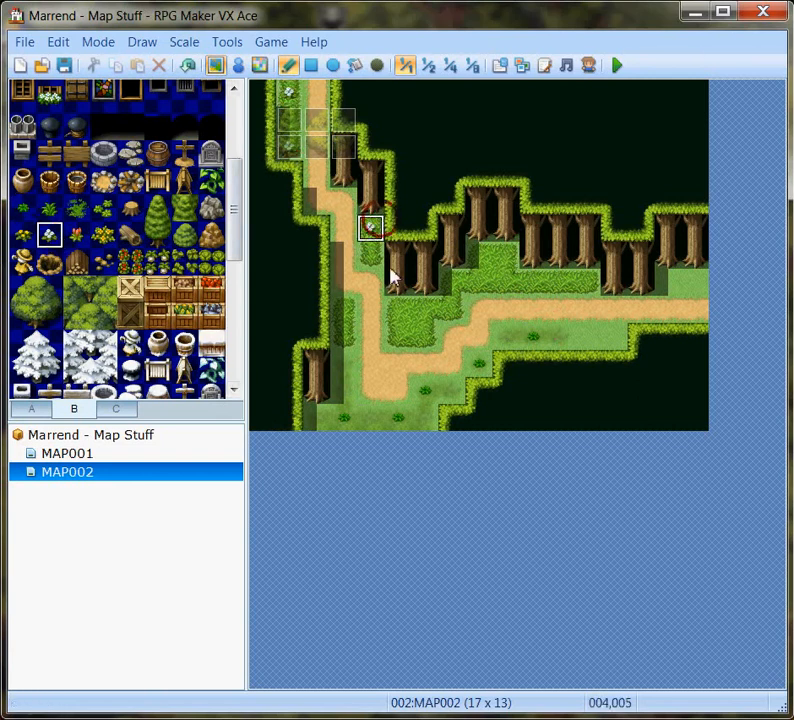
left_click(343, 336)
left_click(425, 308)
left_click(479, 257)
left_click(583, 284)
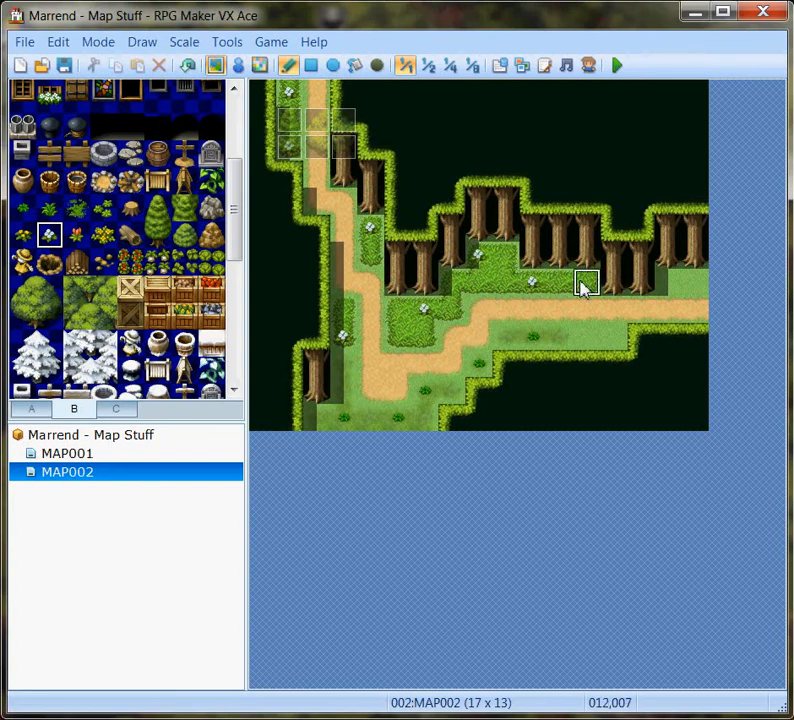
left_click(450, 311)
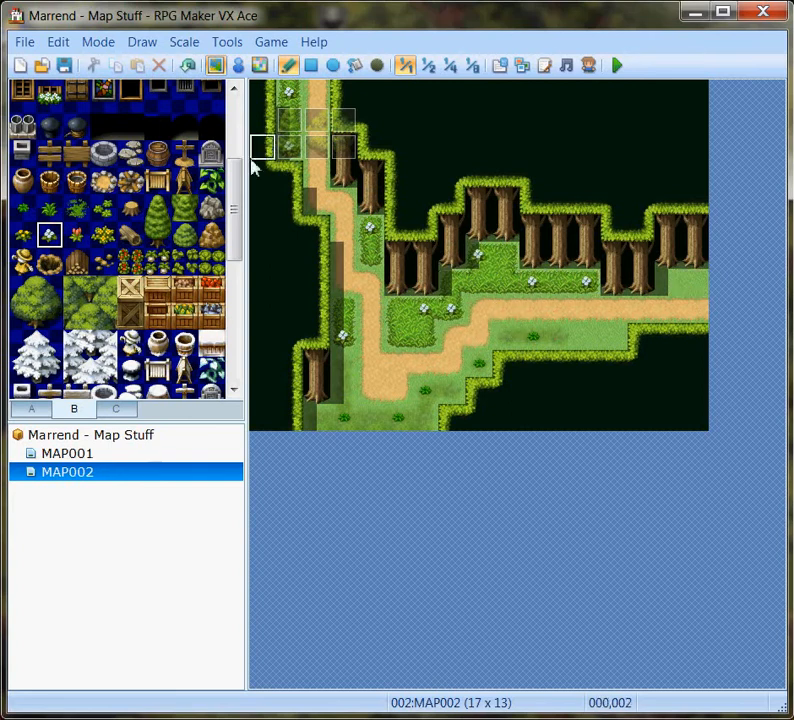
Place large yellow flower clusters on two bush patches and scatter small yellow flowers along both sides of the dirt path.
left_click(103, 237)
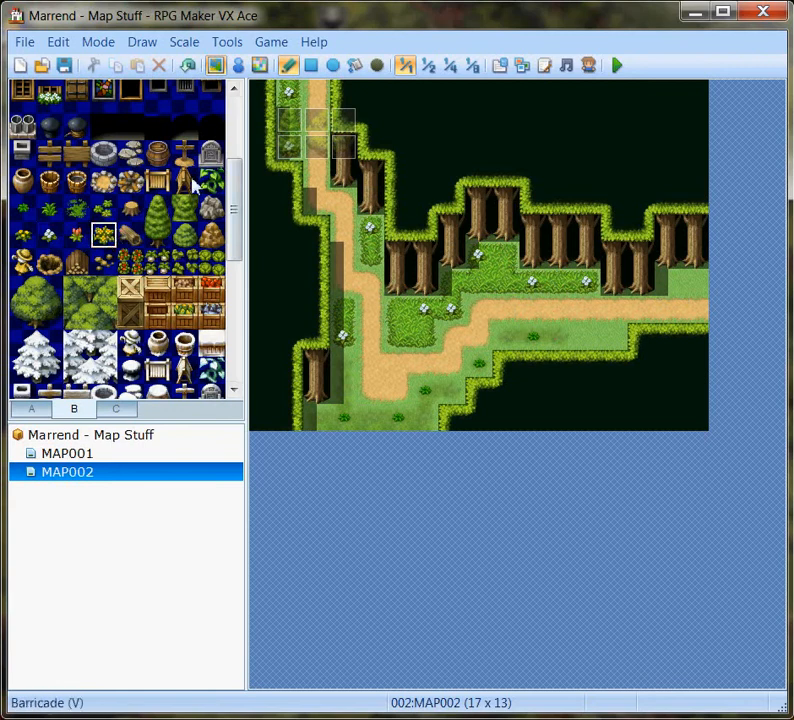
left_click(410, 340)
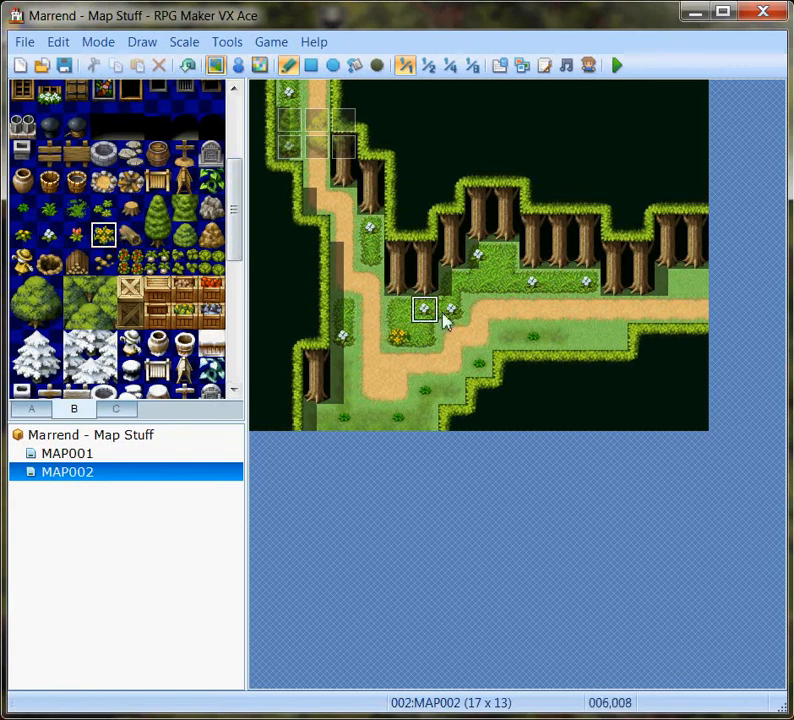
left_click(496, 289)
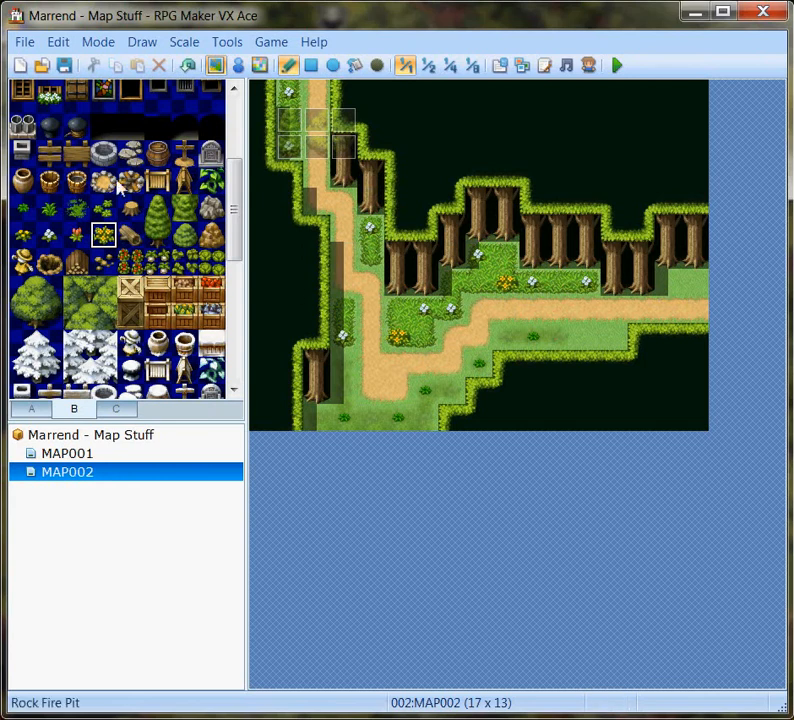
left_click(24, 238)
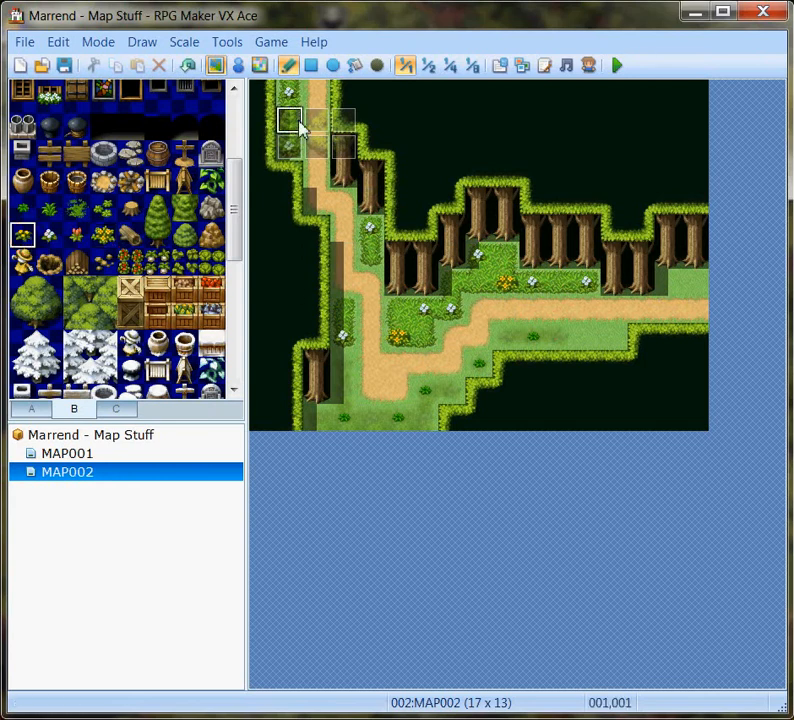
left_click(343, 312)
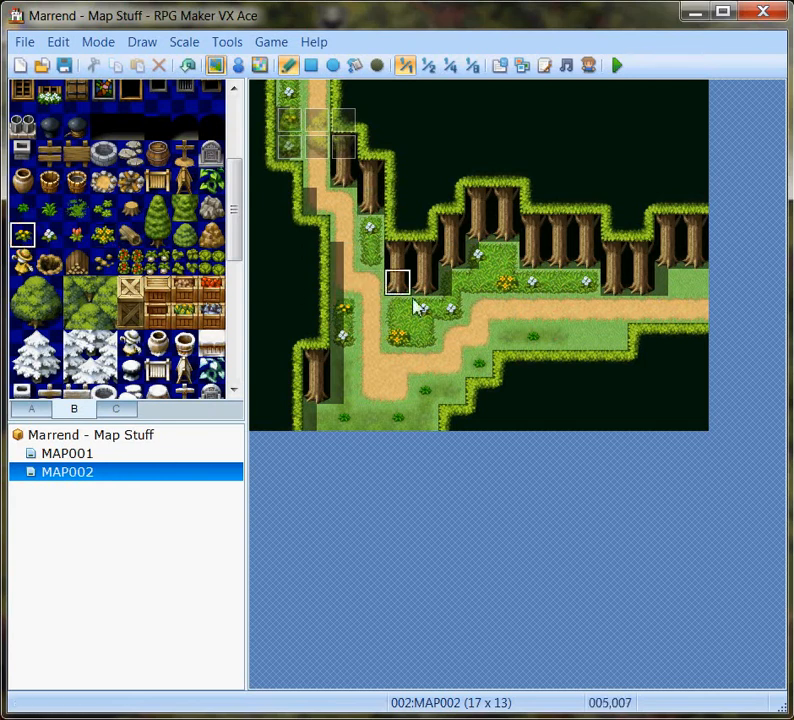
left_click(670, 281)
left_click(587, 345)
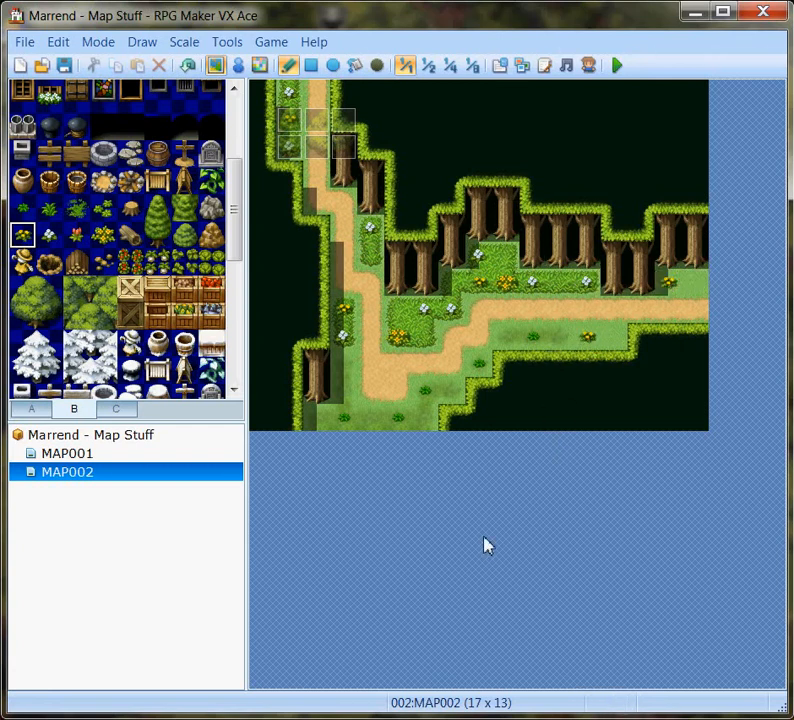
Scatter tileset B's leafy clump tile at three spots on the lower grass and place a log beside the path at the map's right edge.
left_click(103, 207)
left_click(552, 339)
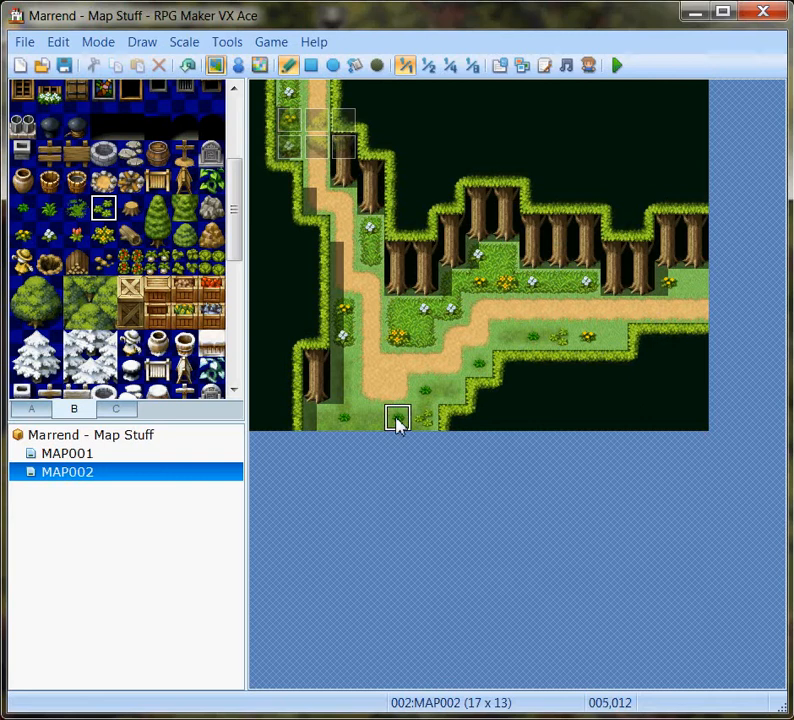
left_click(347, 362)
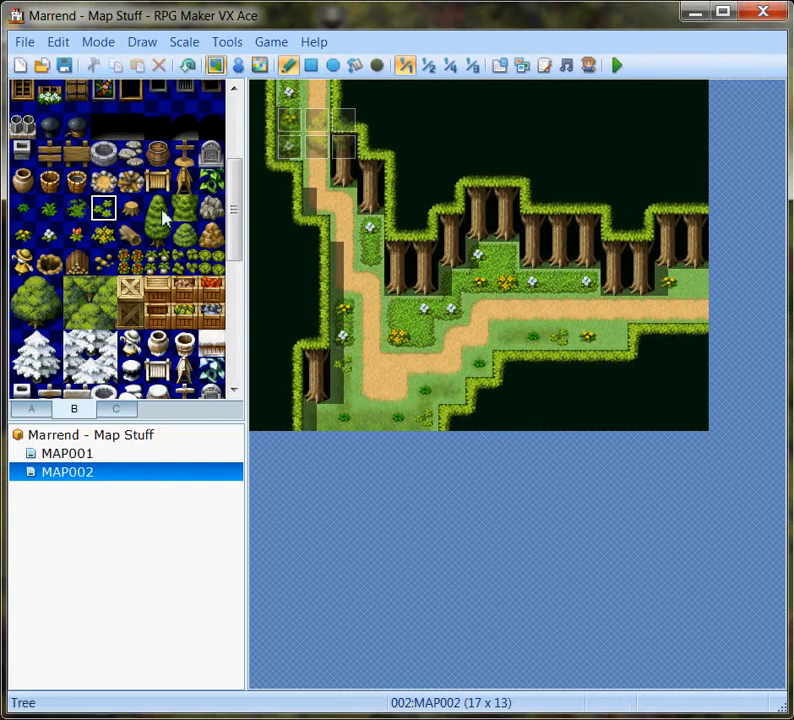
left_click(131, 236)
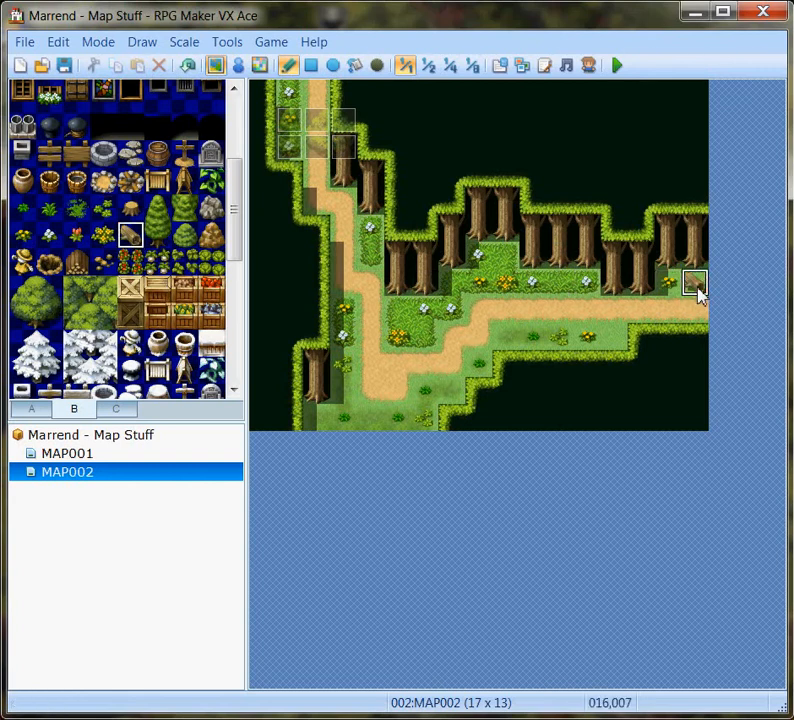
left_click(697, 287)
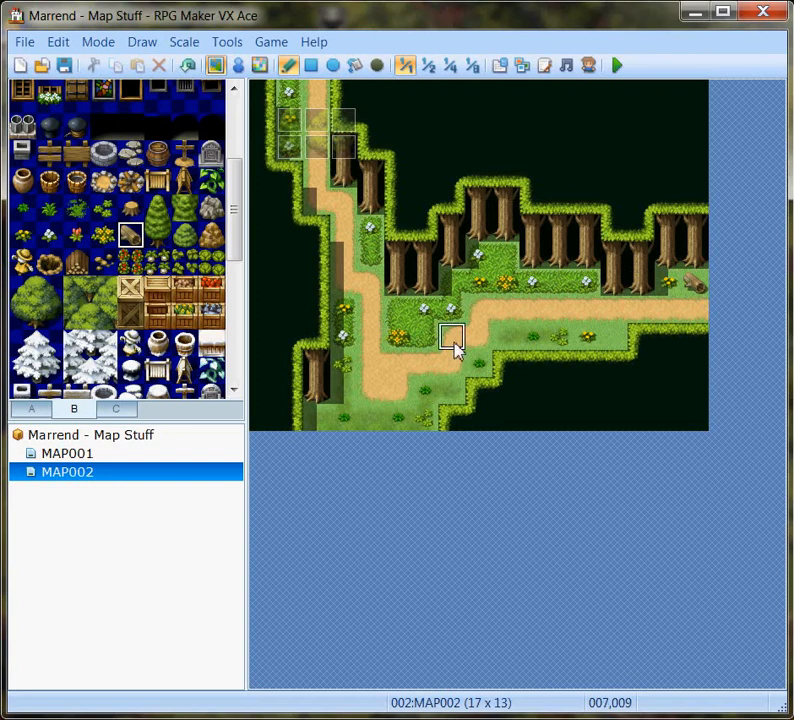
left_click(131, 212)
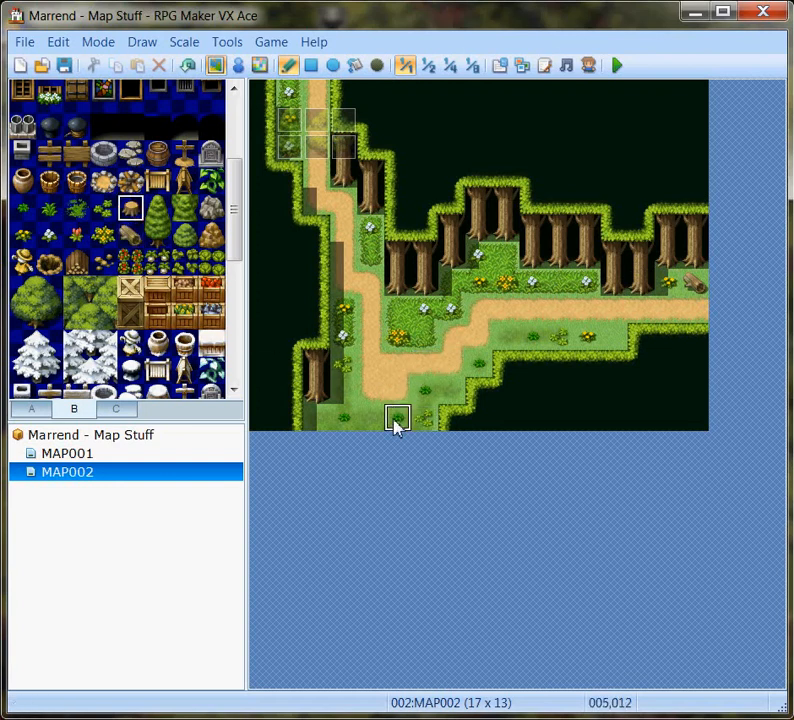
left_click(430, 420)
left_click(186, 74)
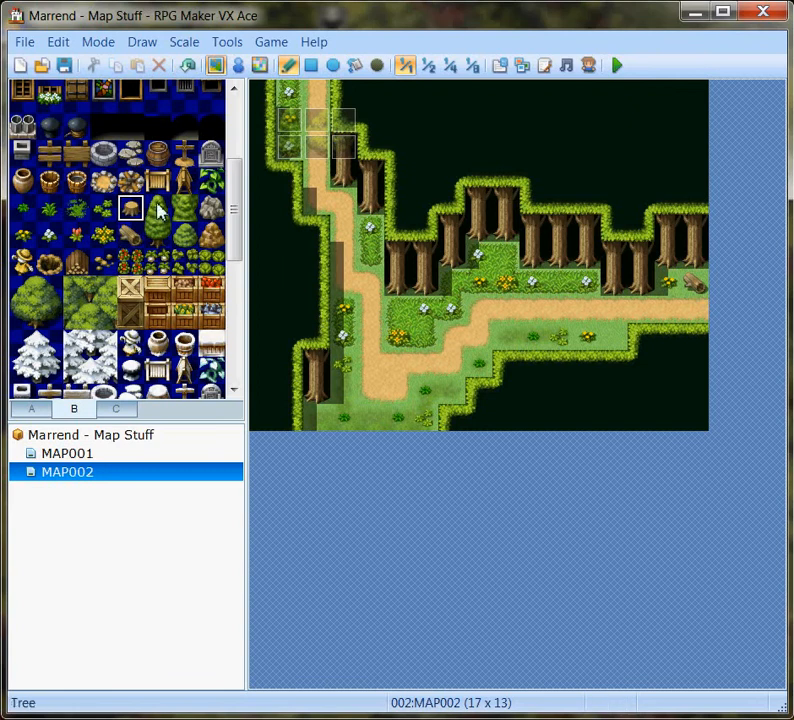
Place tileset B's two-tile conifer at four spots along the trunk wall, undoing the one over the yellow flowers near the right edge.
left_click_drag(158, 210, 158, 235)
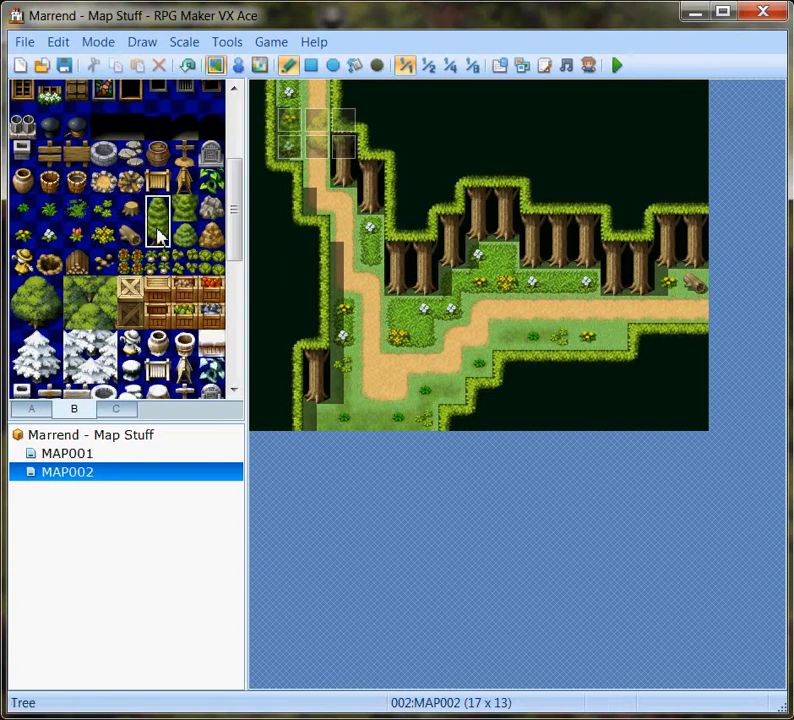
left_click(374, 205)
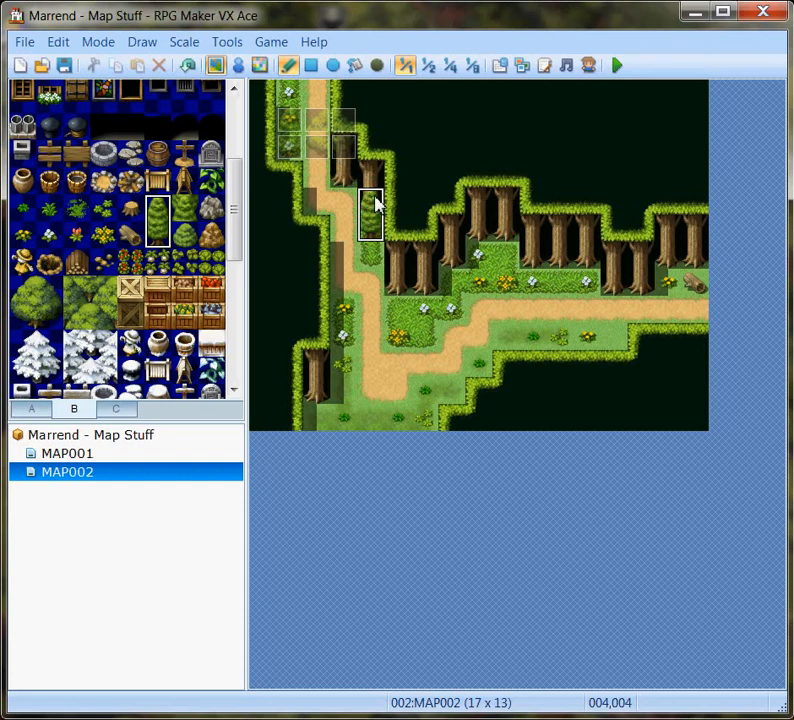
left_click(459, 257)
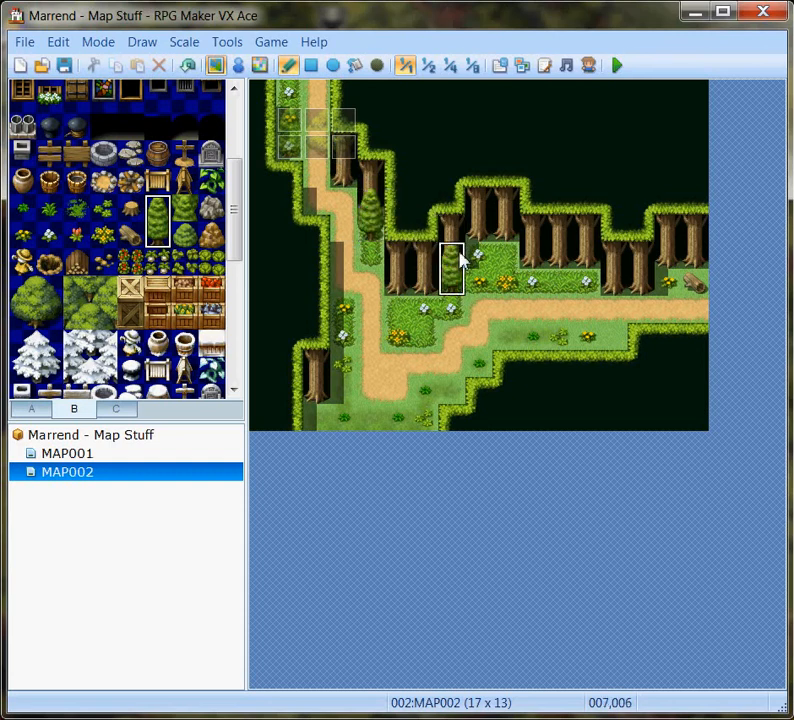
left_click(510, 235)
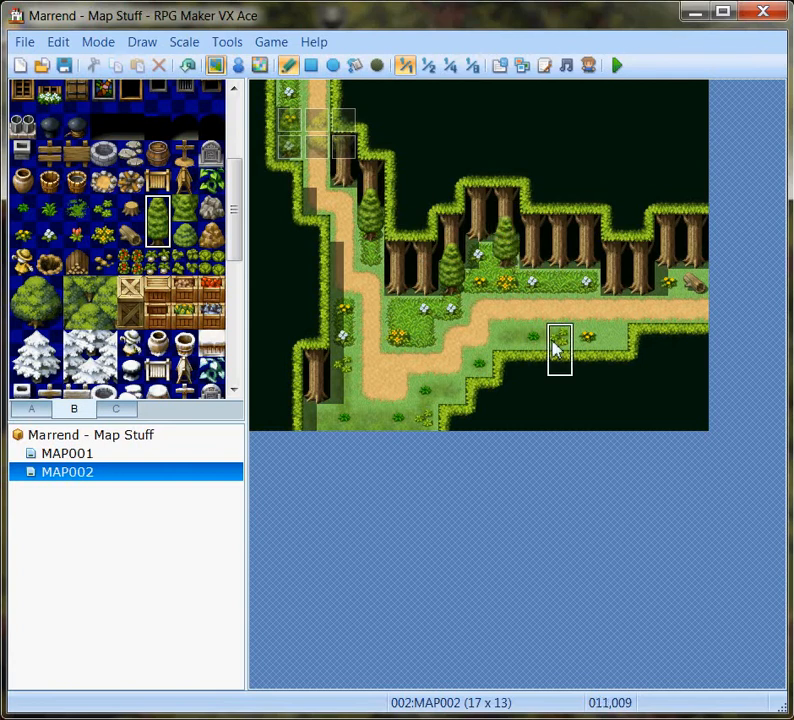
left_click(587, 270)
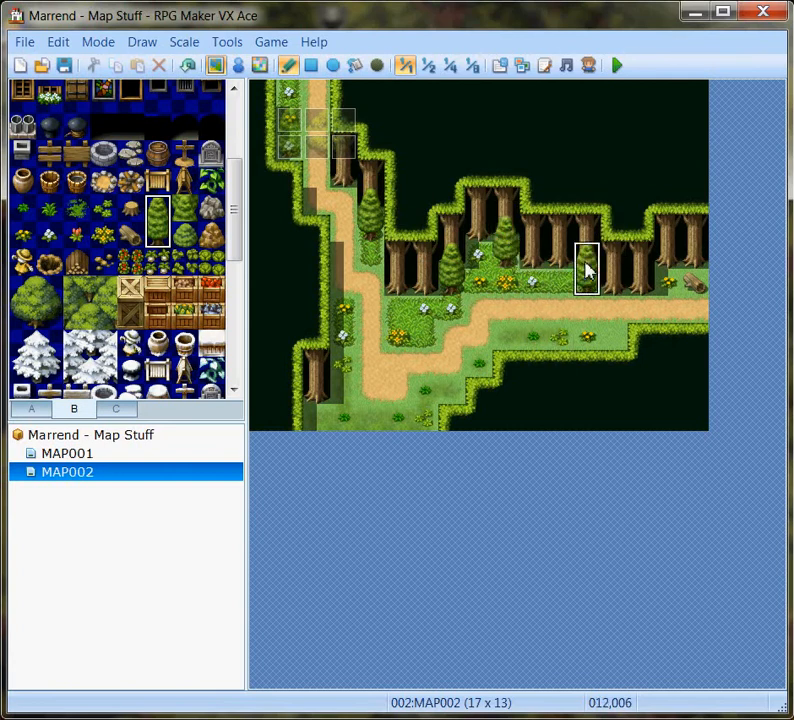
left_click(664, 272)
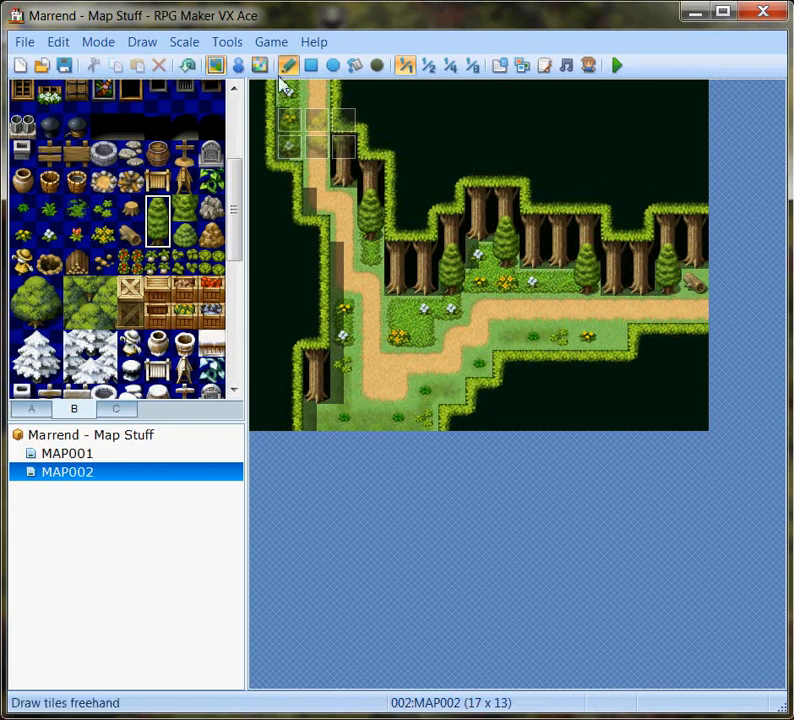
left_click(187, 65)
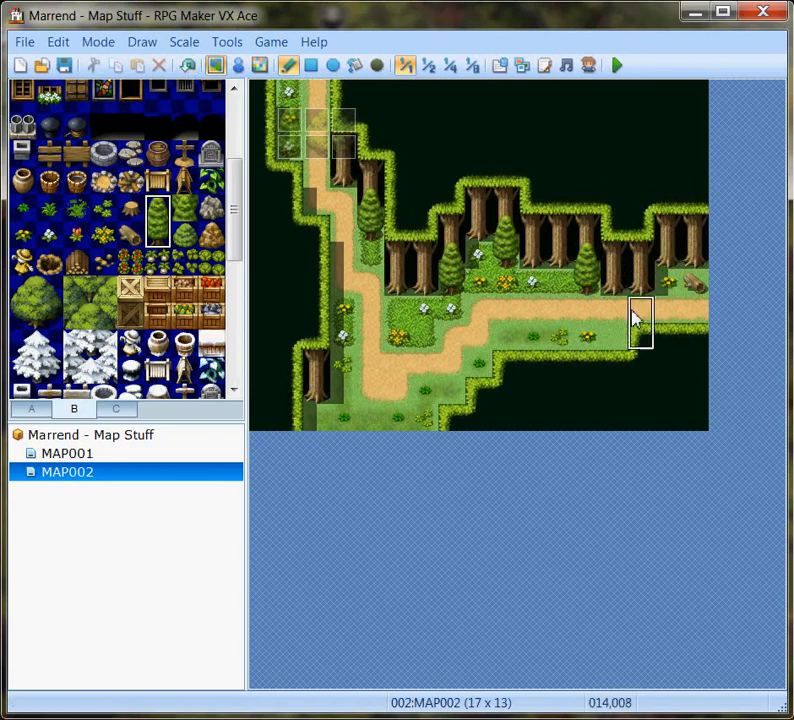
Place two large round trees between the trunk wall and the path, at 005,007 and overlapping the conifer at 009,006.
left_click_drag(21, 292, 50, 318)
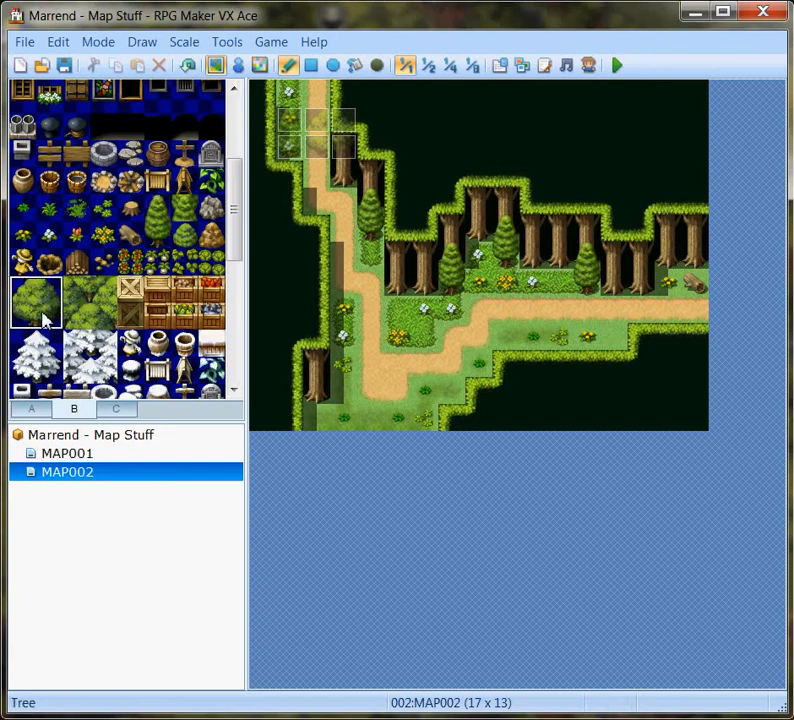
left_click(395, 284)
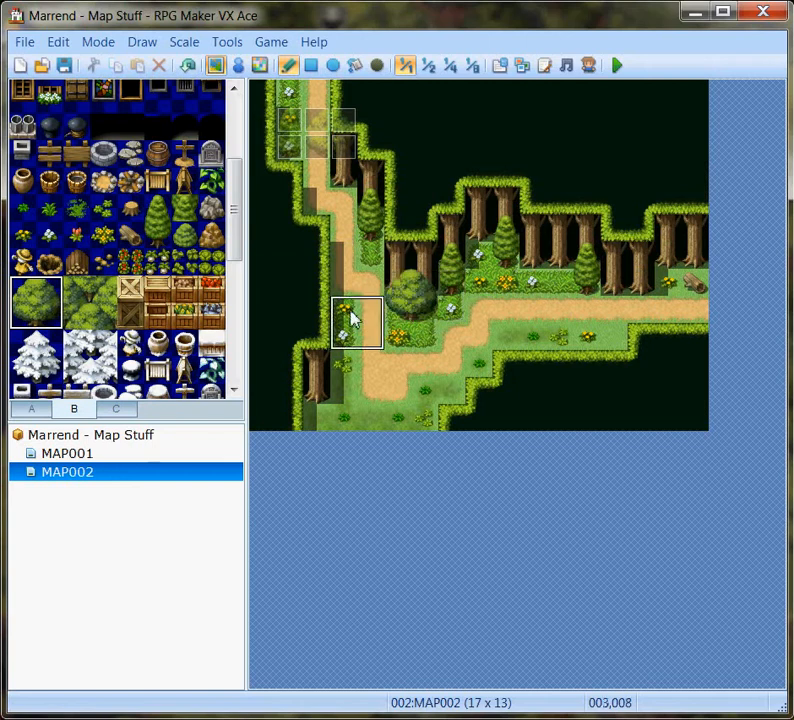
left_click(510, 266)
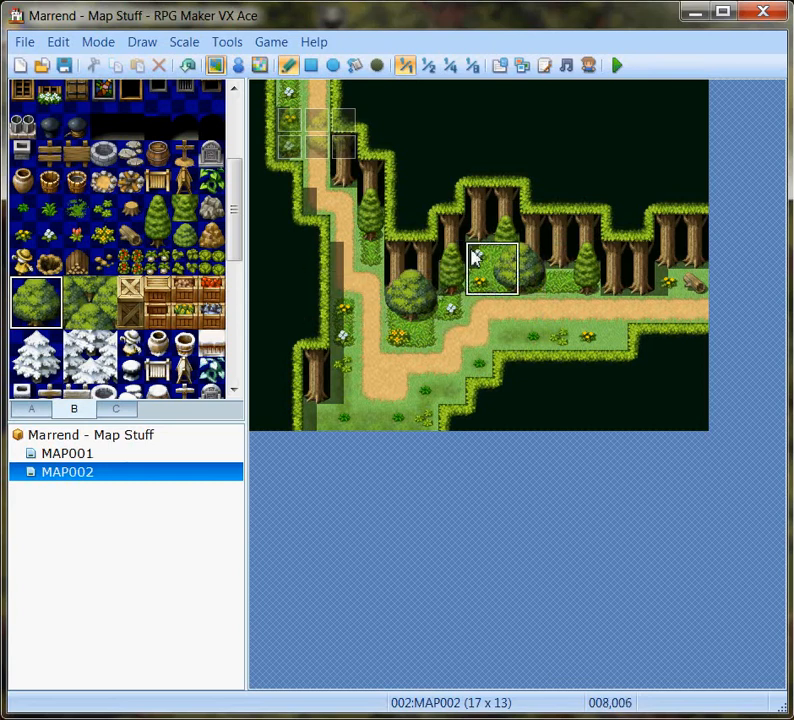
Repaint the conifer's lower half at 009,006 and overlay it with a copy of the round tree's upper-left event from 002,001.
left_click(160, 238)
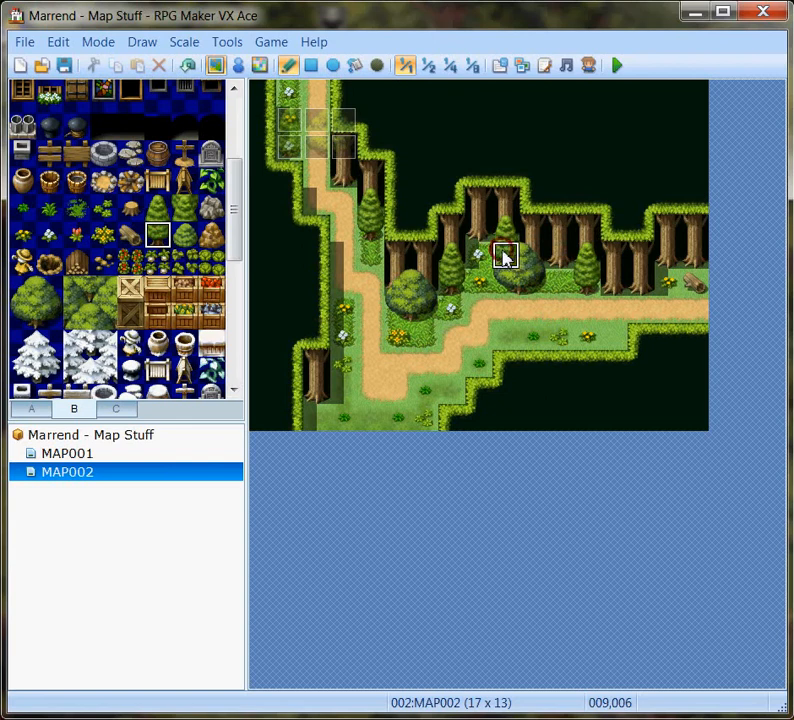
left_click(237, 65)
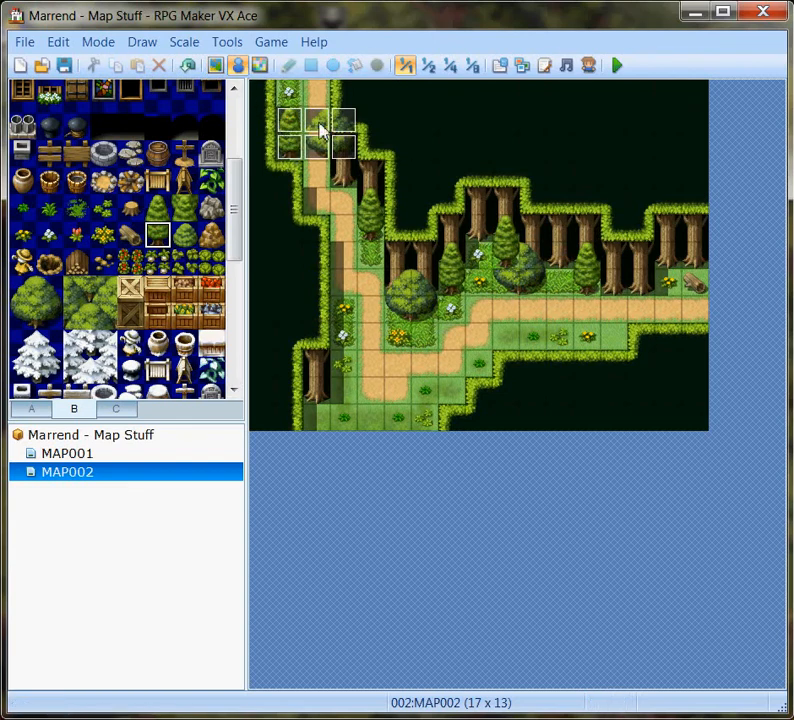
right_click(321, 128)
left_click(367, 188)
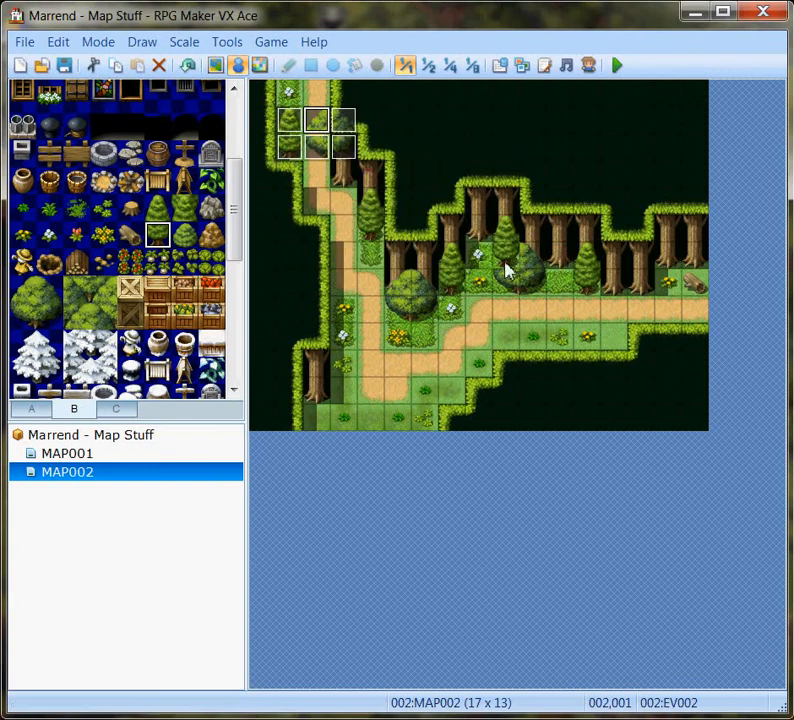
right_click(510, 263)
left_click(576, 347)
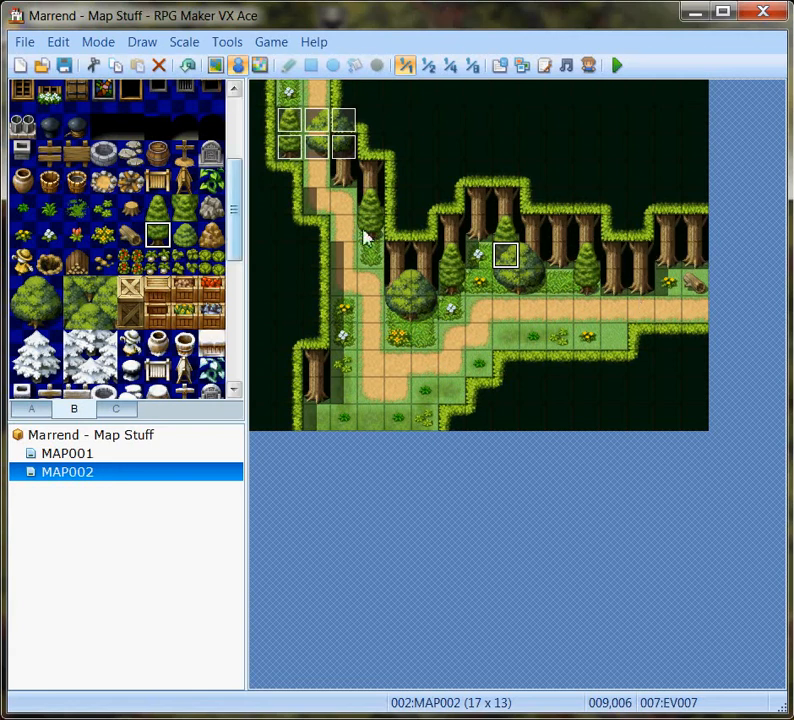
Place the two-tile conifer at four spots along the dirt path: 003,007, 004,010, 008,009 and 011,008.
left_click_drag(157, 209, 162, 235)
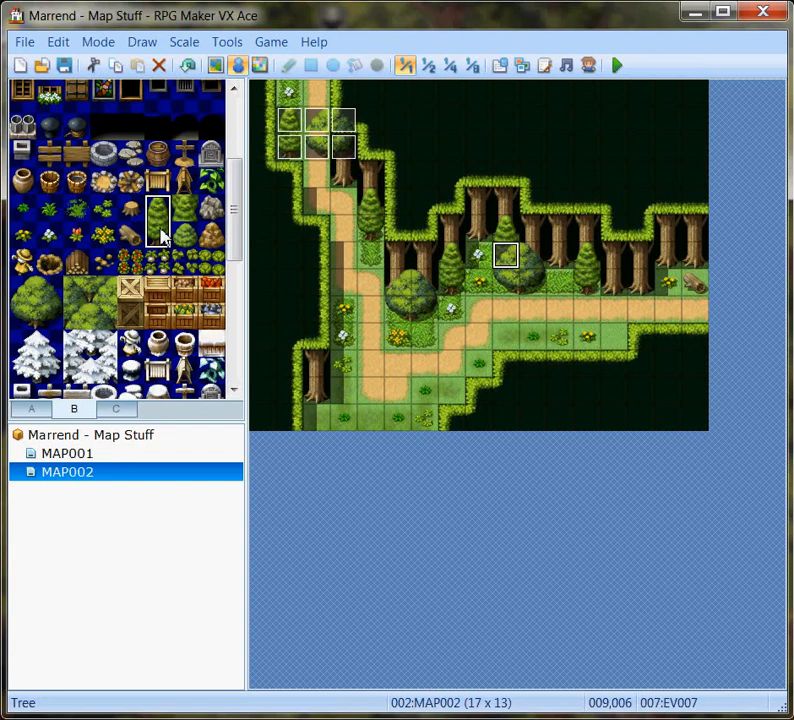
left_click(215, 65)
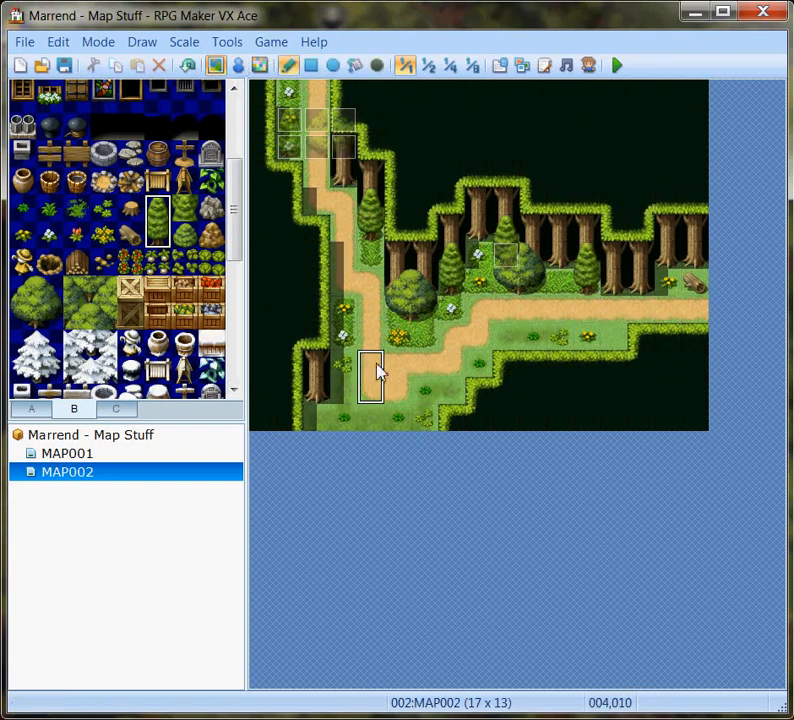
left_click(346, 296)
left_click(373, 372)
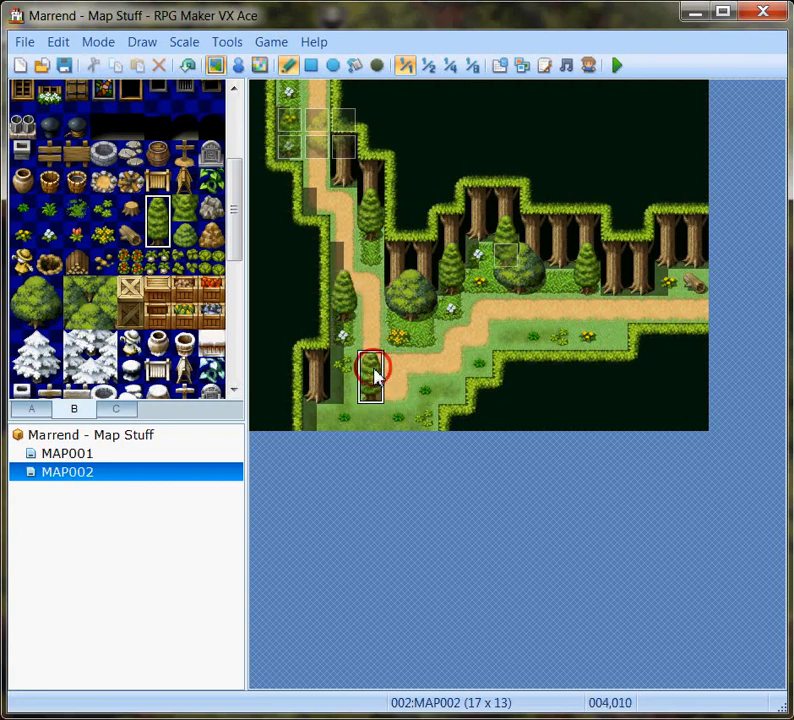
left_click(475, 340)
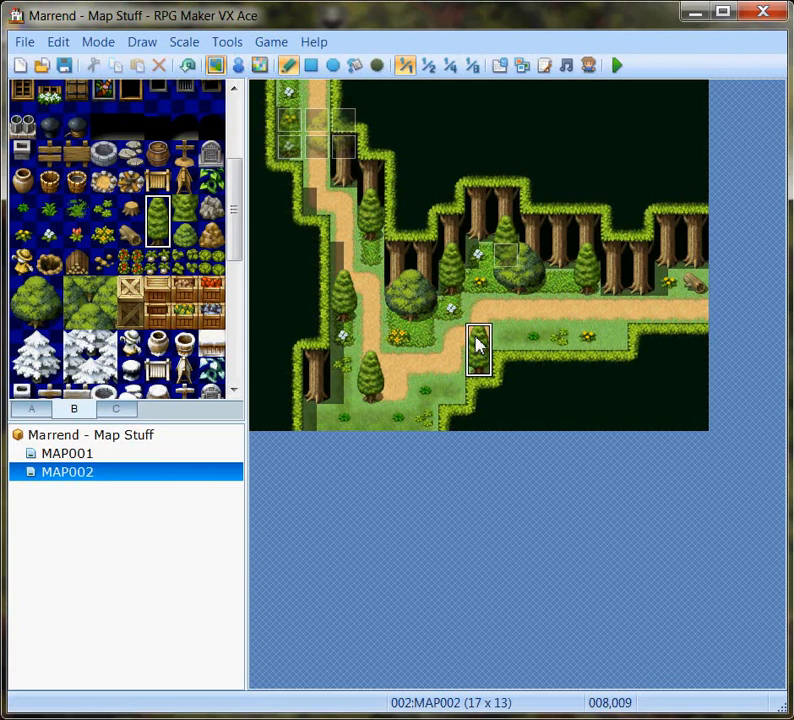
left_click(565, 308)
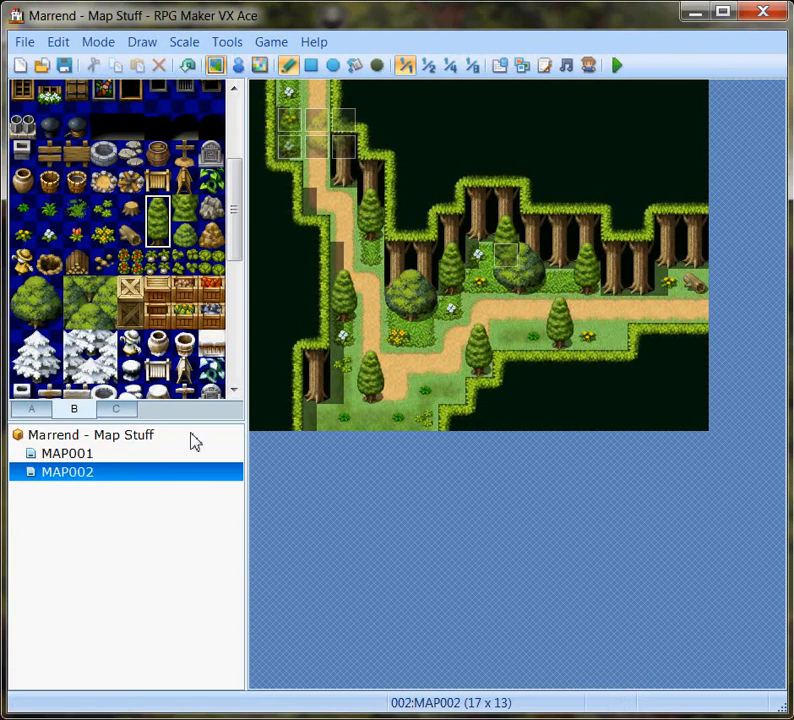
Place a large round tree below the path bend at 006,010, undoing the extra one placed at 012,008.
left_click_drag(27, 290, 53, 317)
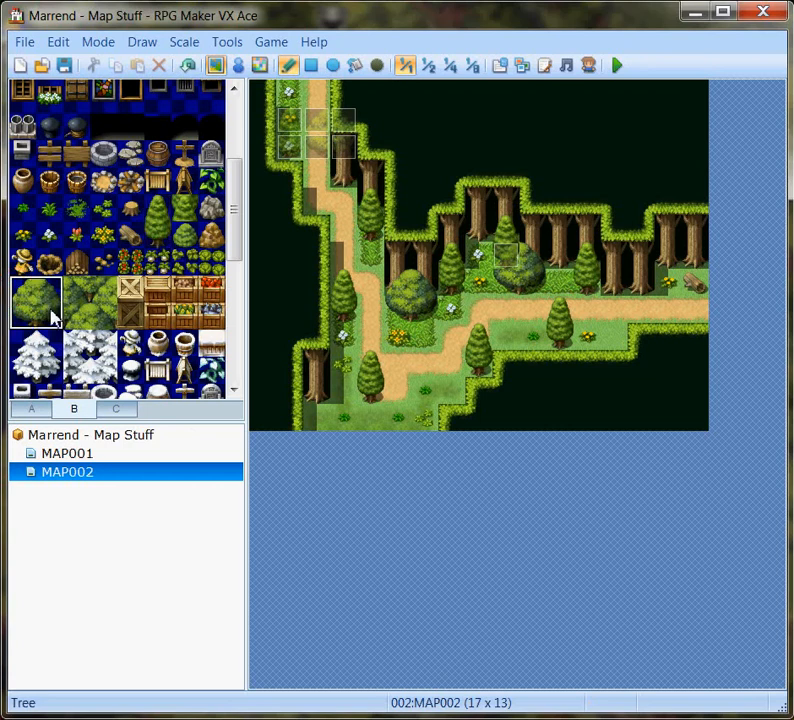
left_click(425, 366)
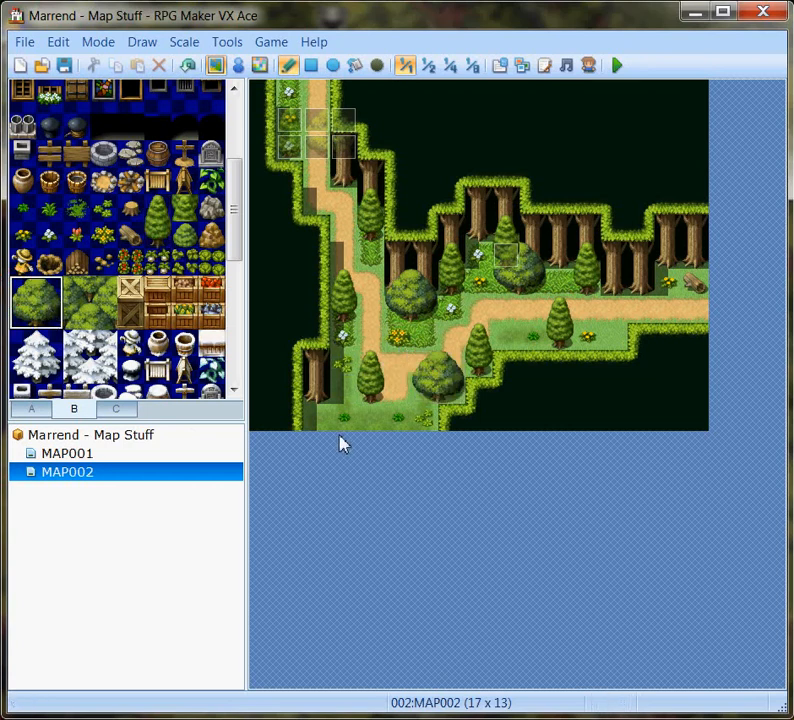
left_click(587, 328)
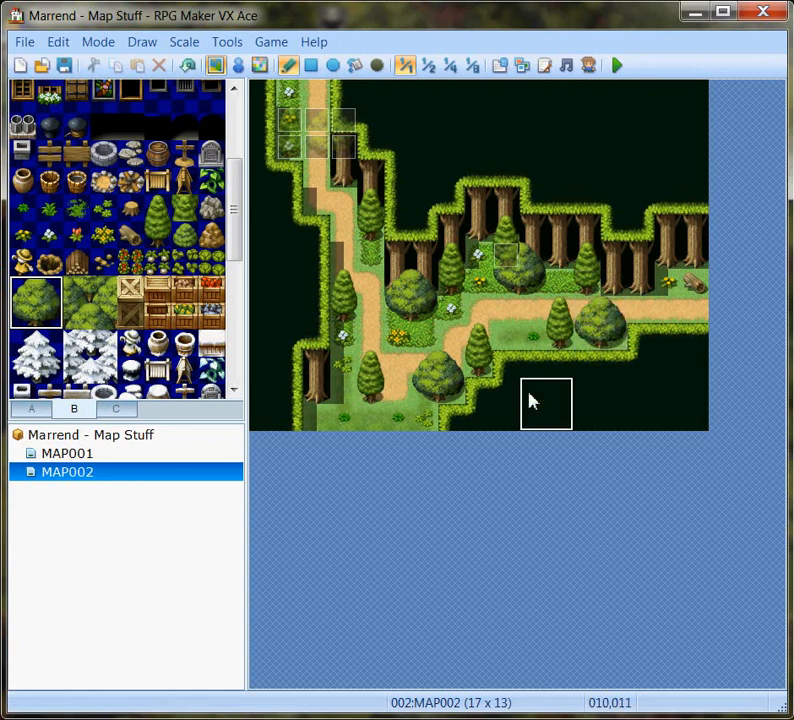
left_click(187, 67)
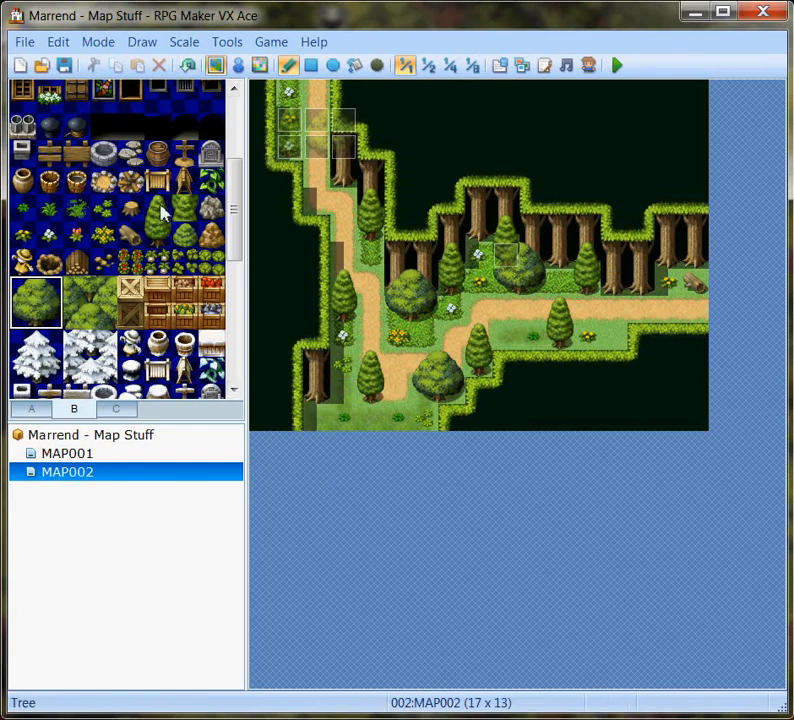
Scatter tileset B's small stones at three spots on the dirt path: its upper bend, right branch and lower bend.
left_click(103, 262)
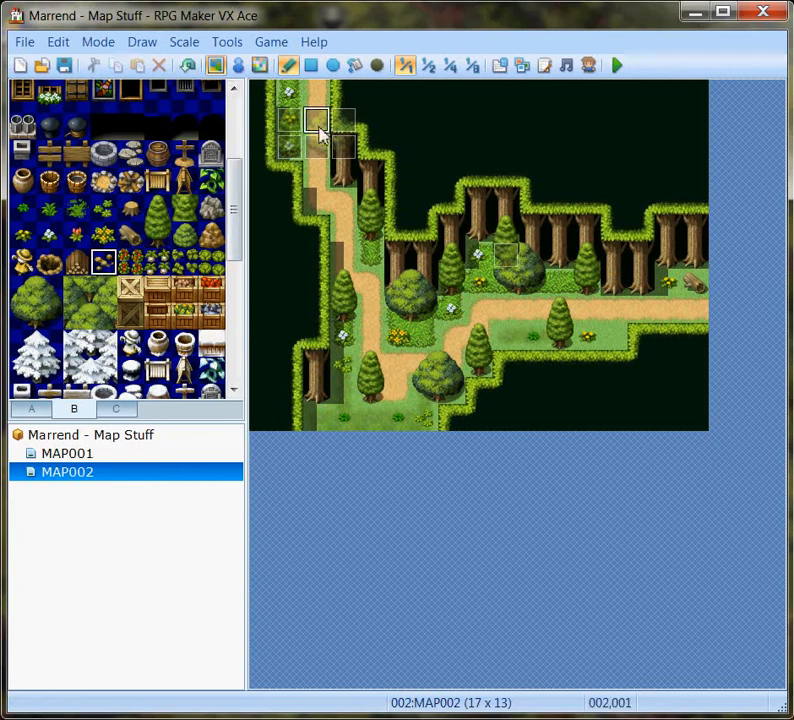
left_click(316, 199)
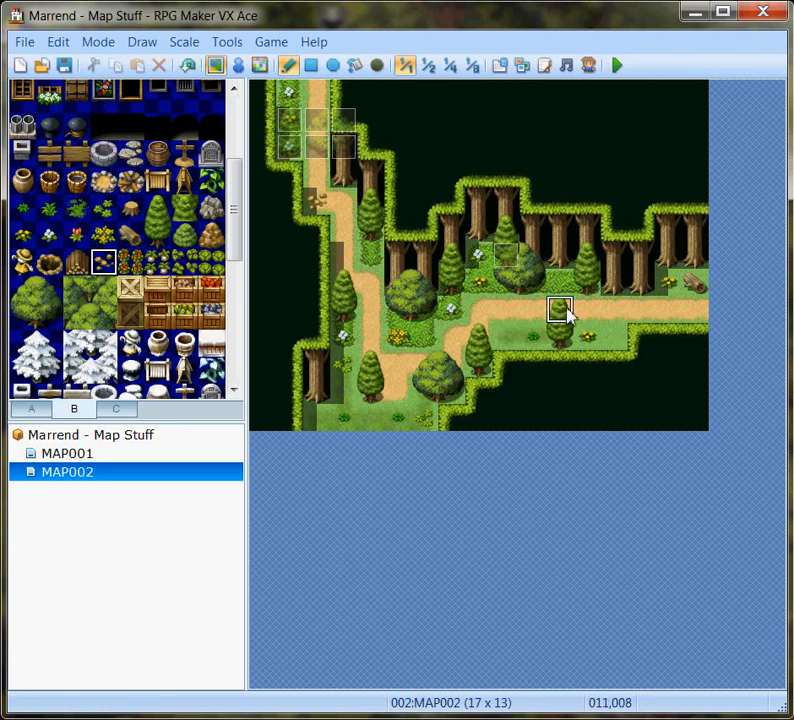
left_click(643, 310)
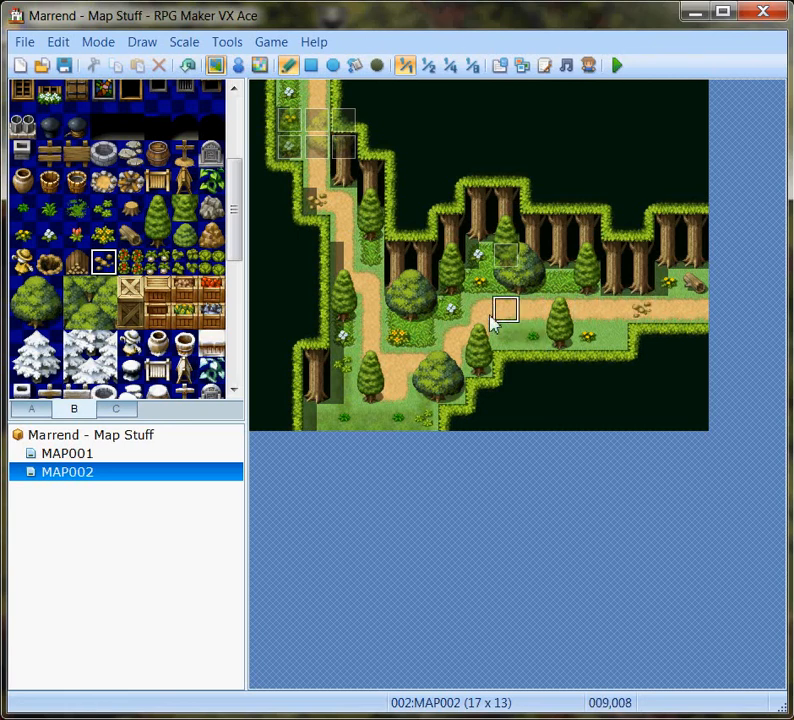
left_click(395, 367)
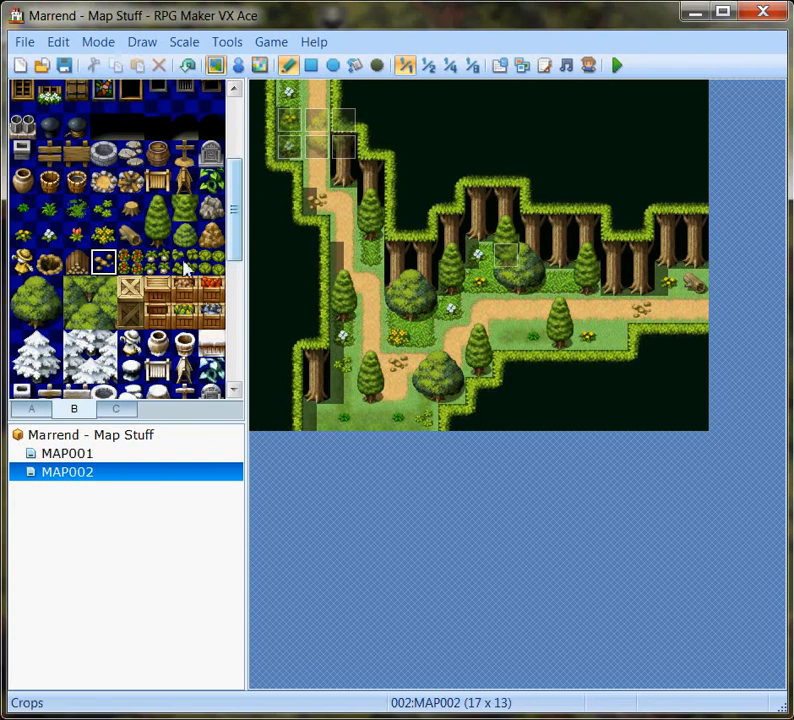
Place white flowers on the grass at 004,006 and a two-tile conifer at 001,000 beside the upper path.
left_click(50, 238)
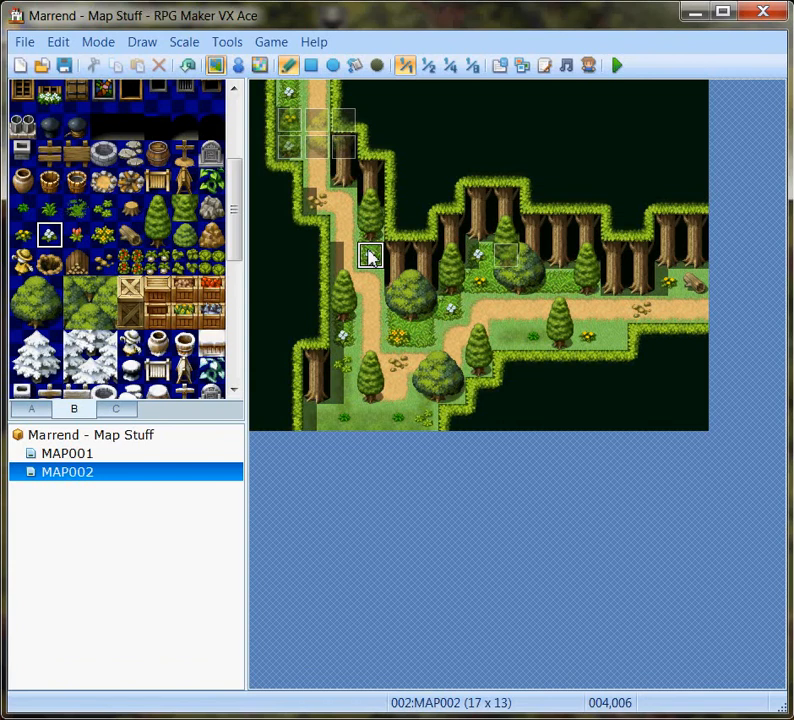
left_click_drag(158, 208, 159, 240)
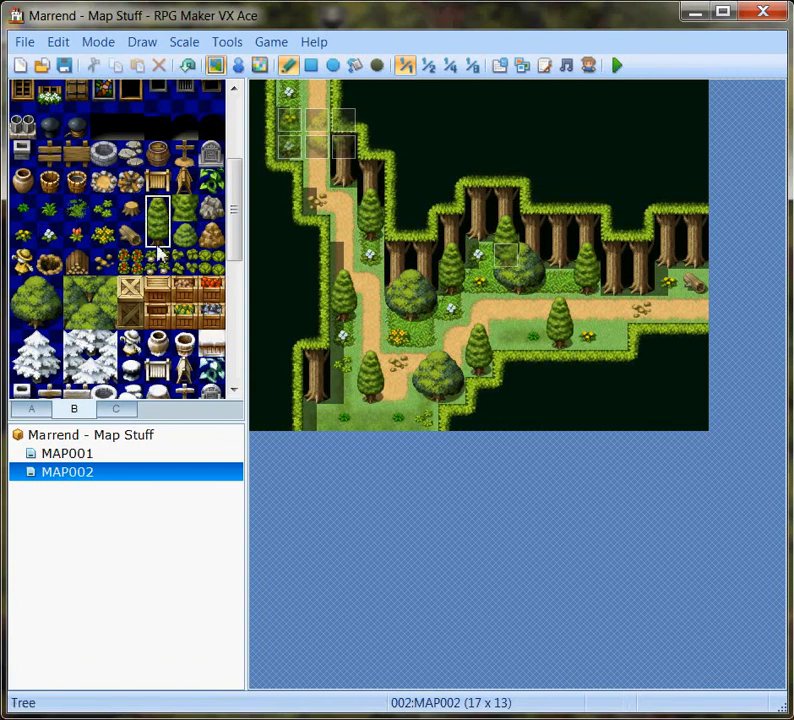
left_click(290, 100)
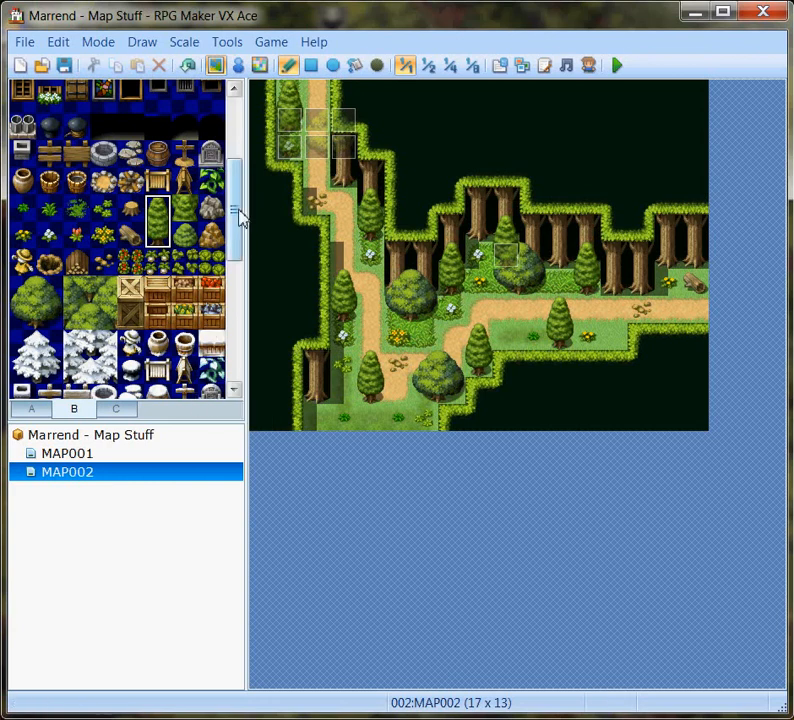
Hang the two-tile leafy wall vines at 002,011 below the lower-left trunk and place a fern at 005,012.
left_click_drag(236, 226, 253, 316)
left_click(104, 250)
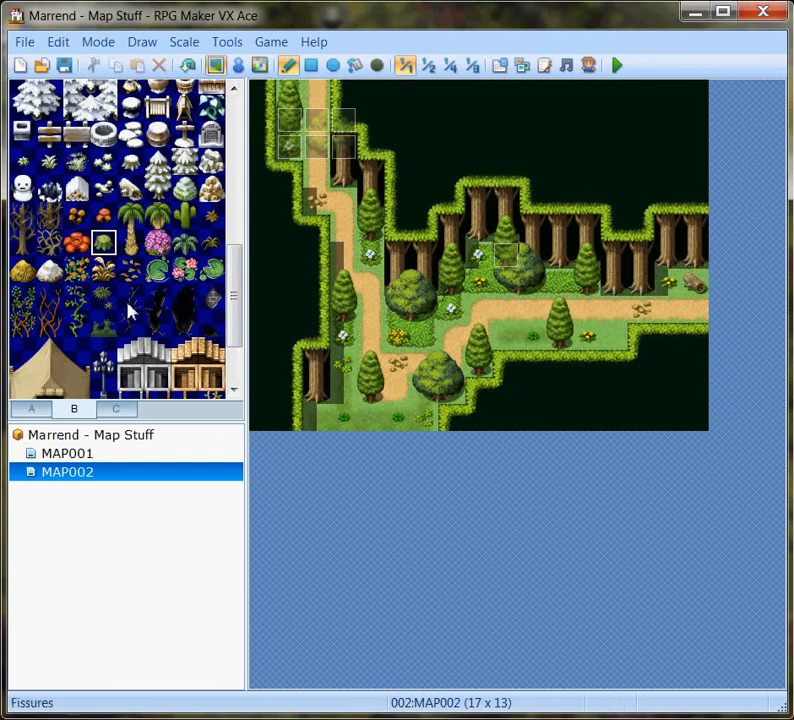
left_click(79, 300)
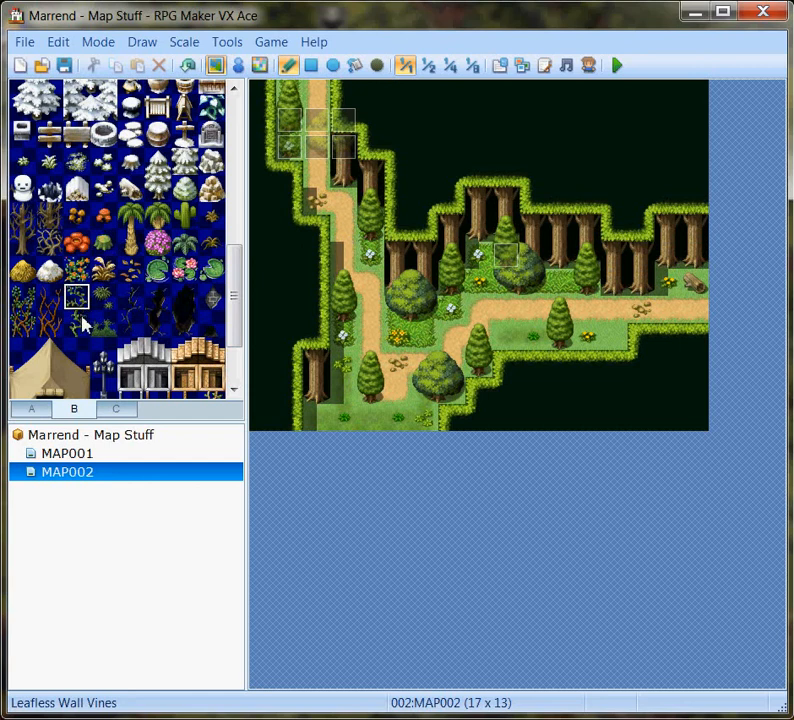
left_click_drag(83, 300, 80, 324)
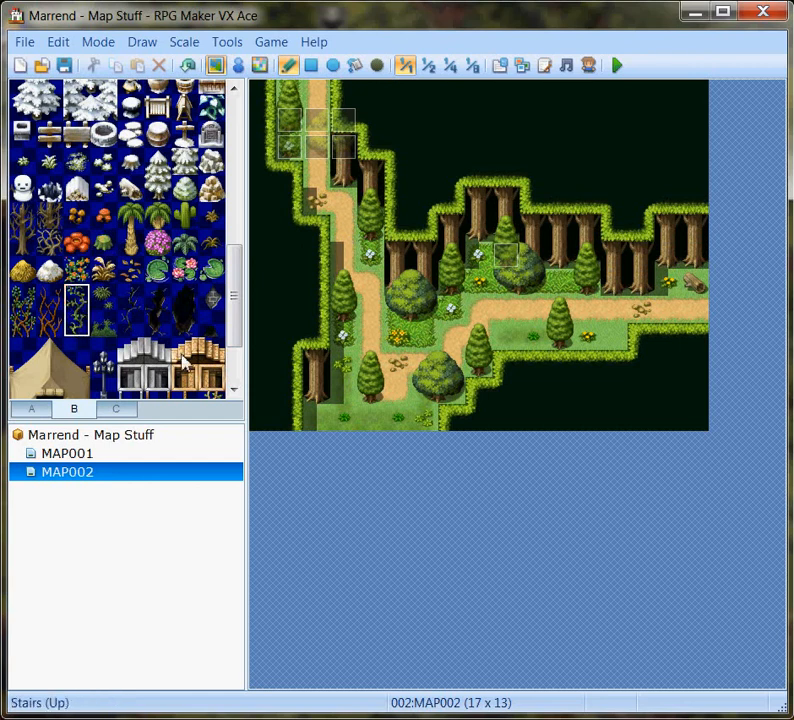
left_click(321, 403)
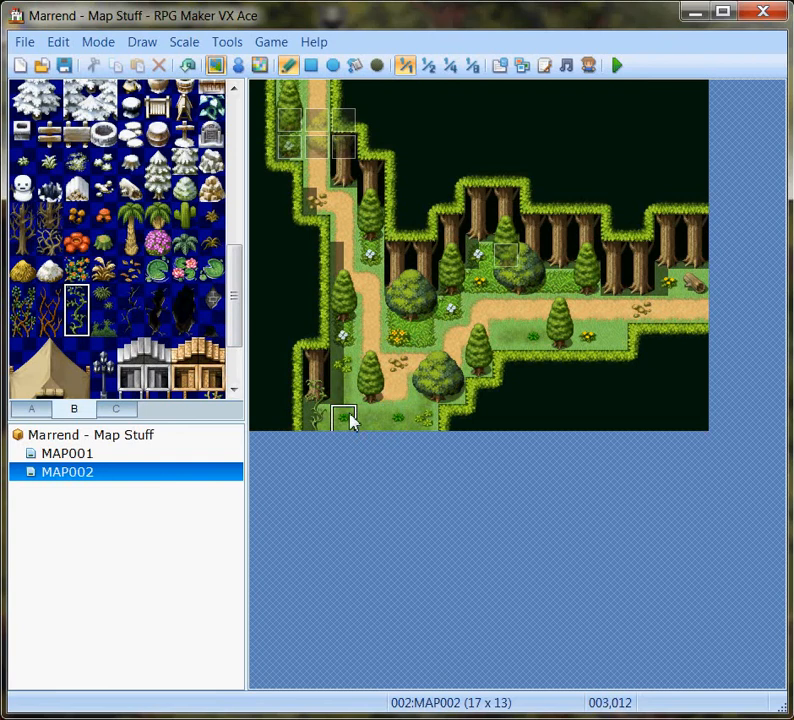
left_click(184, 242)
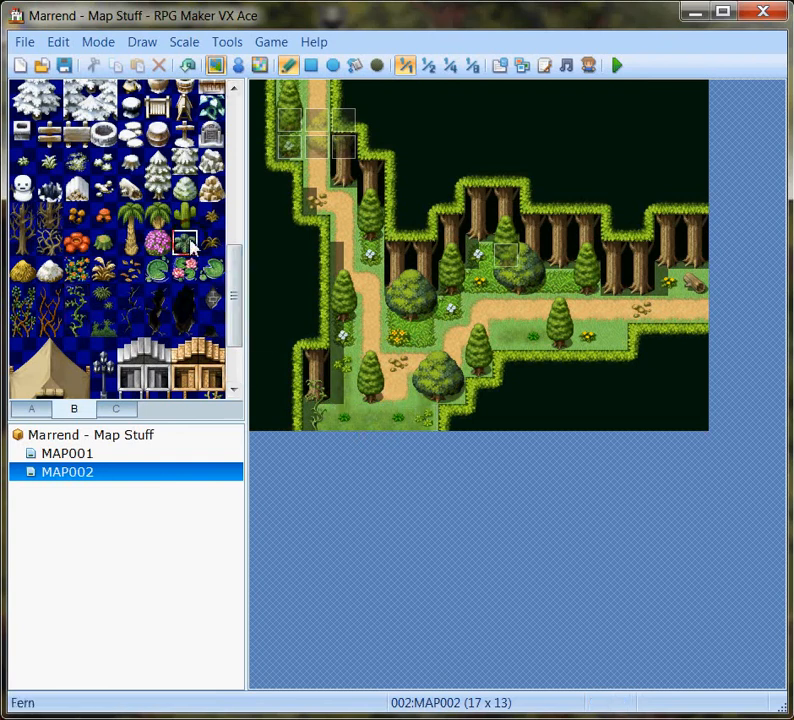
left_click(397, 420)
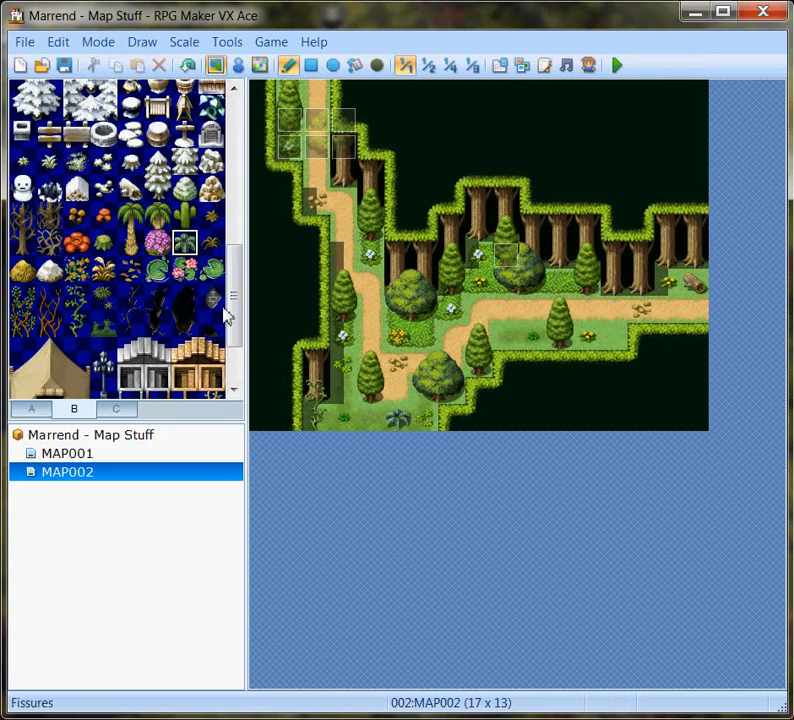
Place the conifer's top tile alone along the lower hedge edge at 009,009, 015,008 and 013,009.
left_click_drag(237, 333, 239, 275)
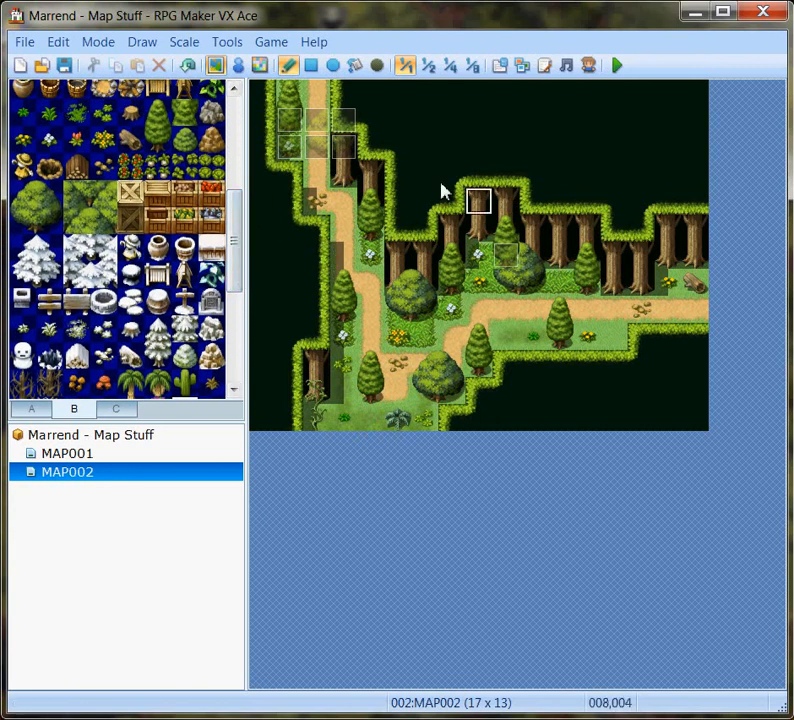
left_click(159, 115)
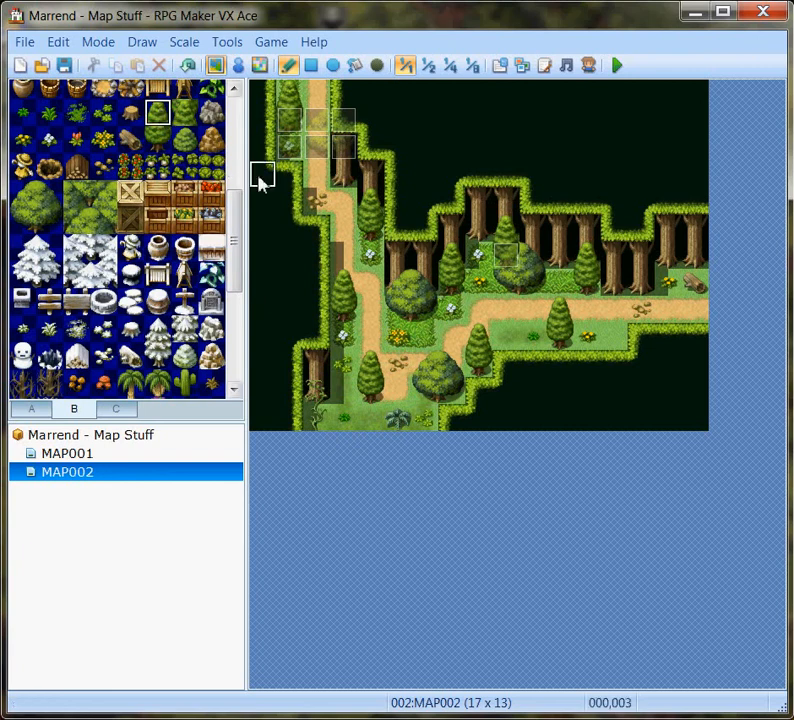
left_click(505, 335)
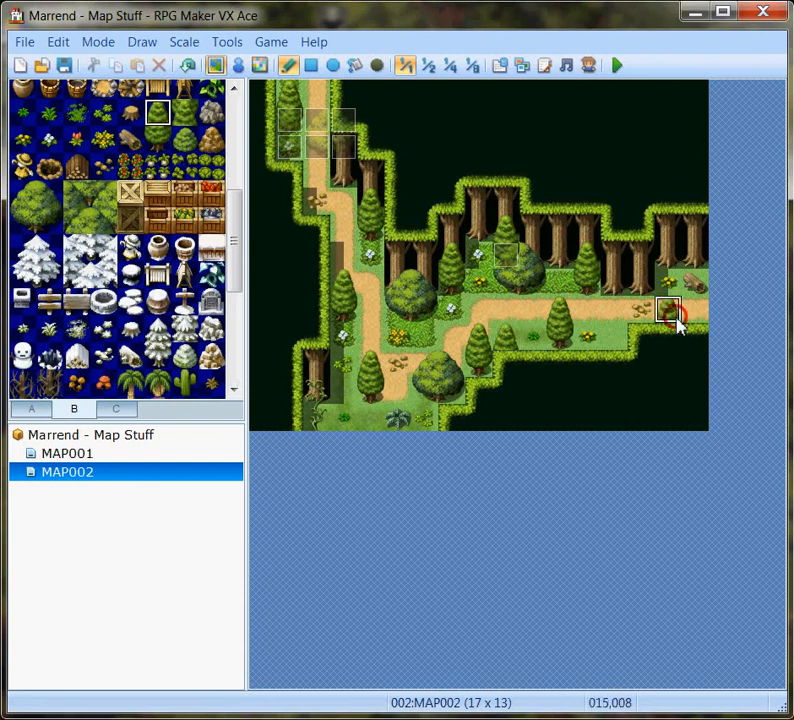
left_click(613, 337)
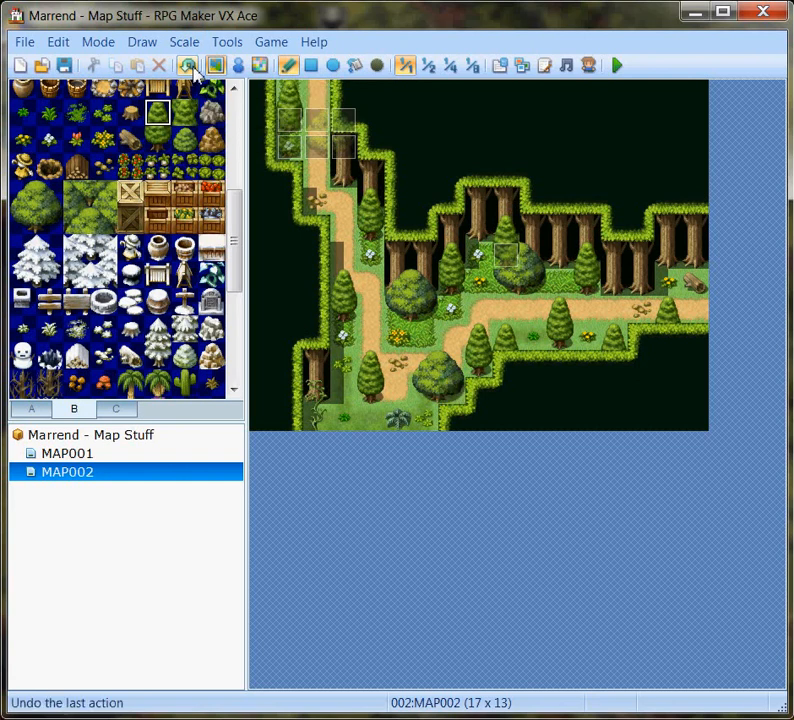
Copy the conifer-top event from 001,001 and paste it at 007,011 and 002,004.
left_click(239, 68)
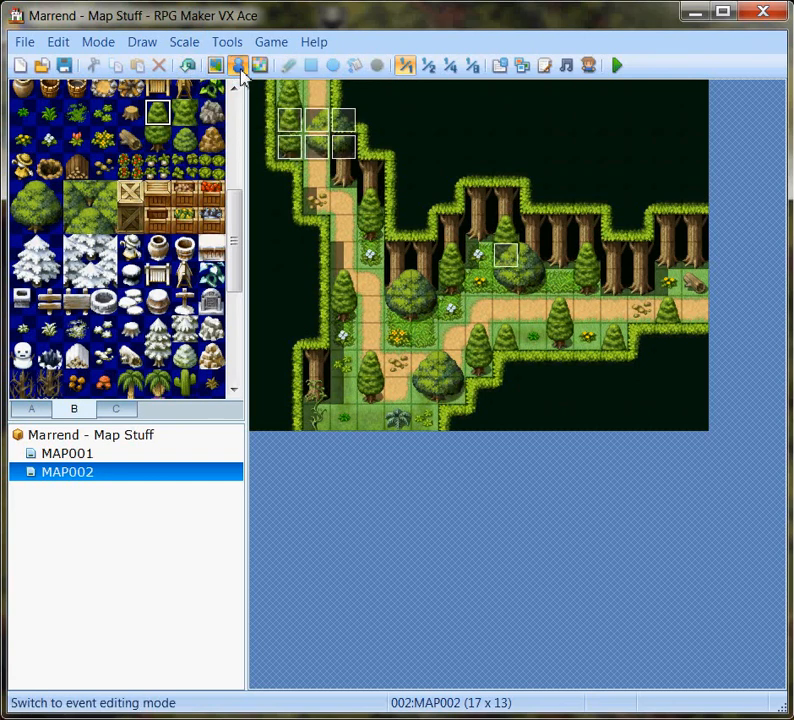
right_click(292, 124)
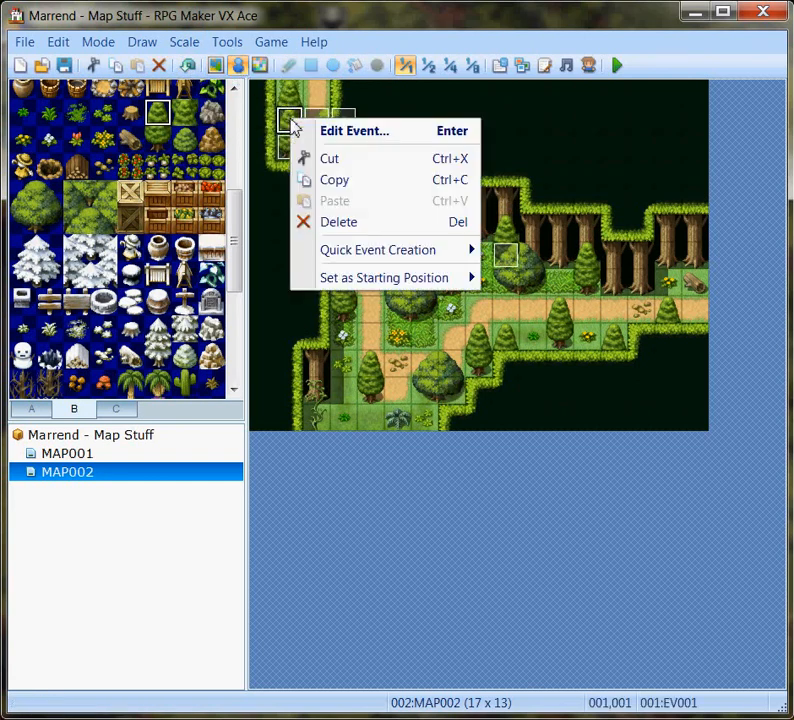
left_click(347, 184)
left_click(449, 391)
right_click(450, 392)
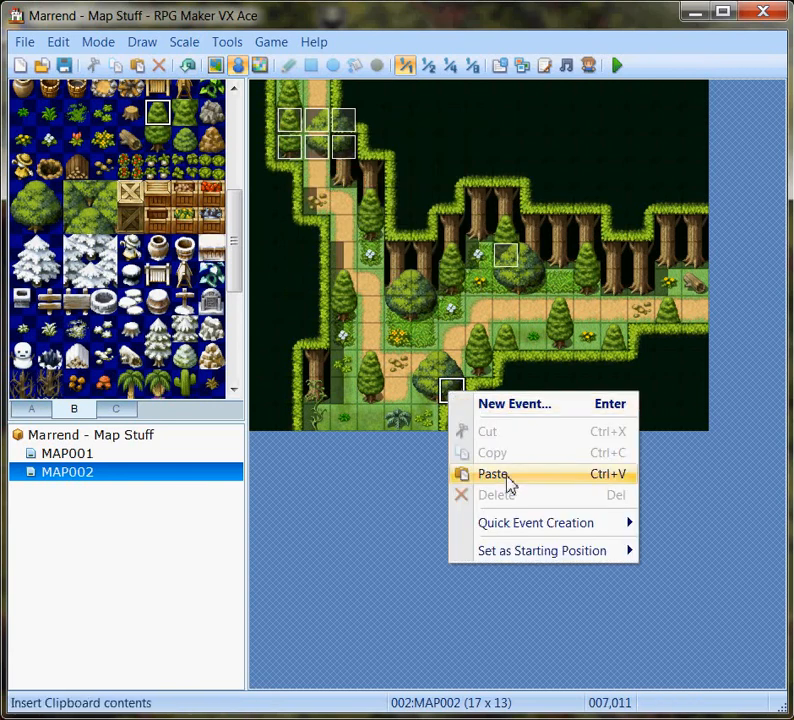
left_click(509, 482)
right_click(316, 202)
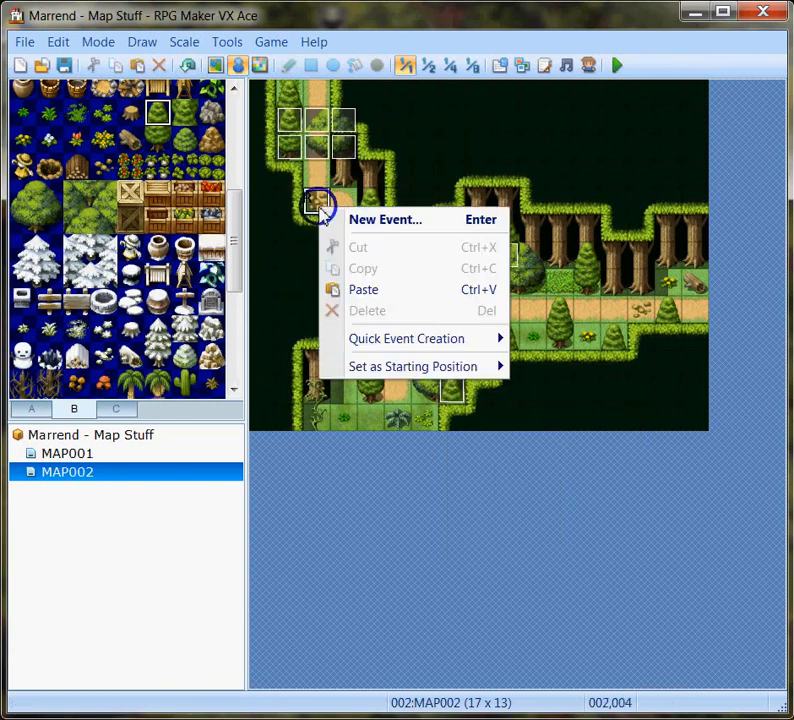
left_click(372, 296)
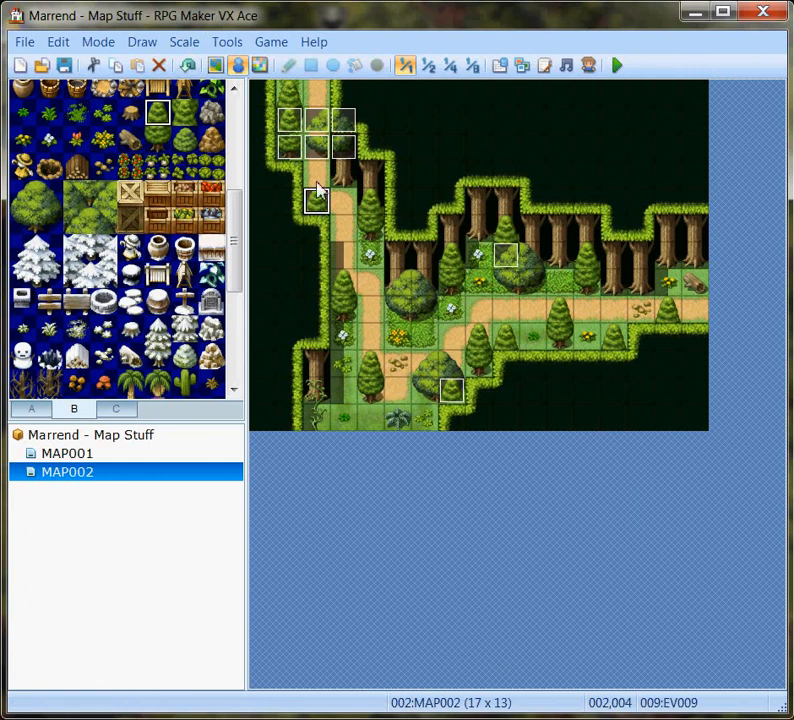
Move the two conifer events from 001,001 and 001,002 to 004,001 and 004,002, above the trunk wall.
left_click_drag(293, 120, 376, 124)
left_click(350, 150)
left_click_drag(289, 147, 371, 147)
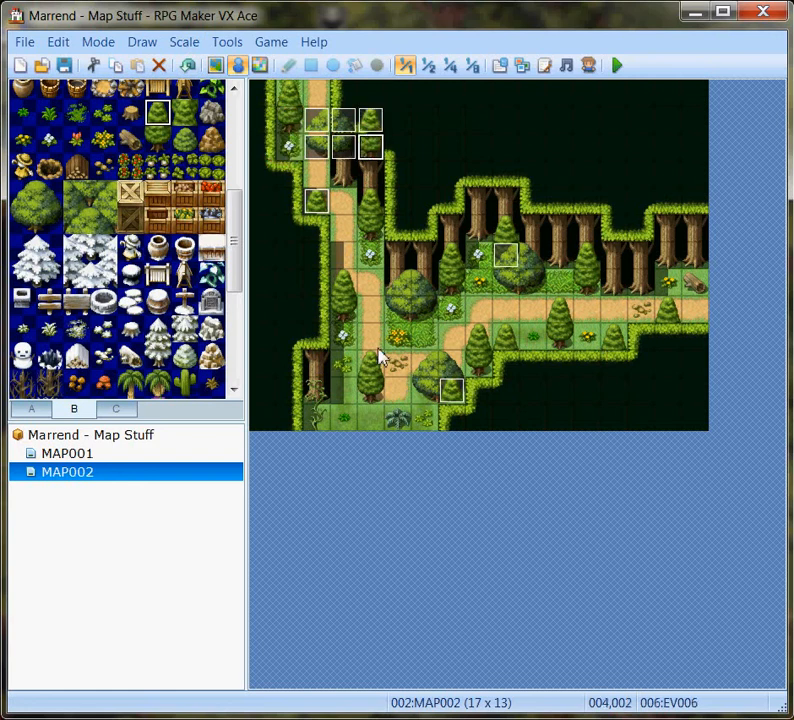
left_click(120, 418)
left_click_drag(239, 319, 236, 165)
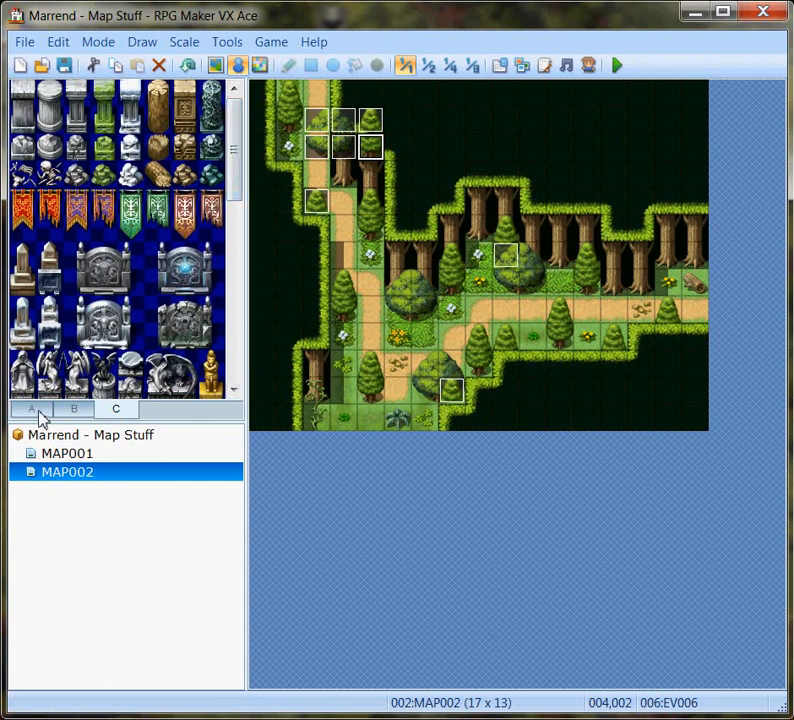
Shade all the grass and dirt-path ground of the map with the shadow pen.
left_click(215, 59)
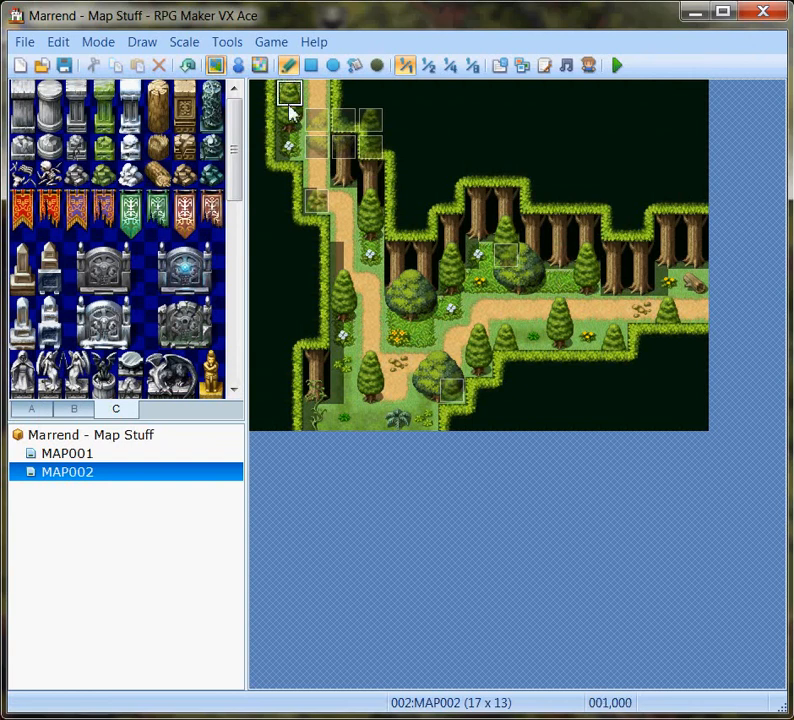
left_click(381, 66)
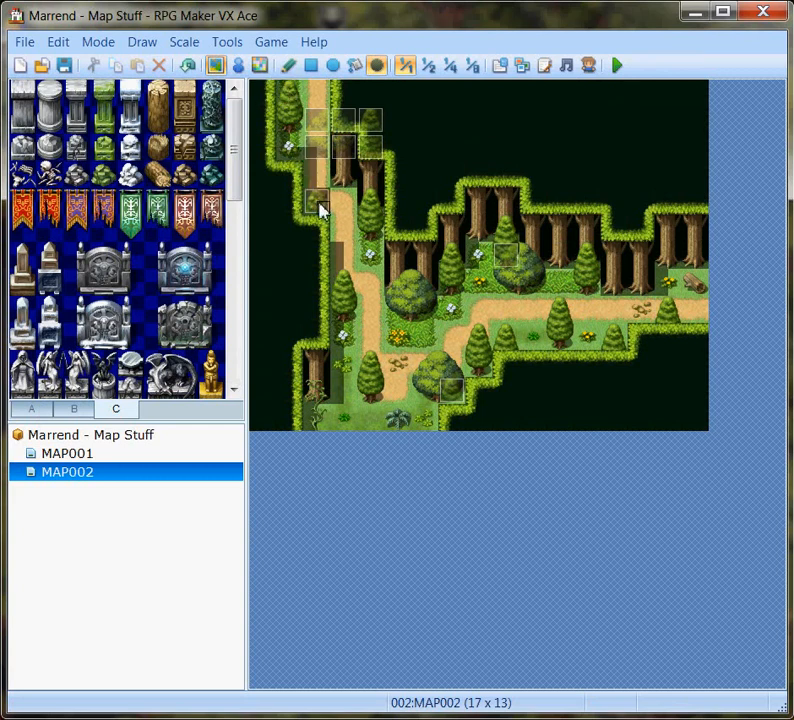
mouse_move(338, 207)
left_mouse_down()
mouse_move(340, 376)
mouse_move(326, 414)
mouse_move(411, 427)
mouse_move(431, 416)
mouse_move(431, 400)
mouse_move(447, 401)
mouse_move(459, 381)
mouse_move(489, 369)
mouse_move(504, 343)
mouse_move(563, 336)
mouse_move(617, 345)
mouse_move(622, 325)
mouse_move(707, 315)
mouse_move(700, 287)
mouse_move(679, 290)
left_mouse_up()
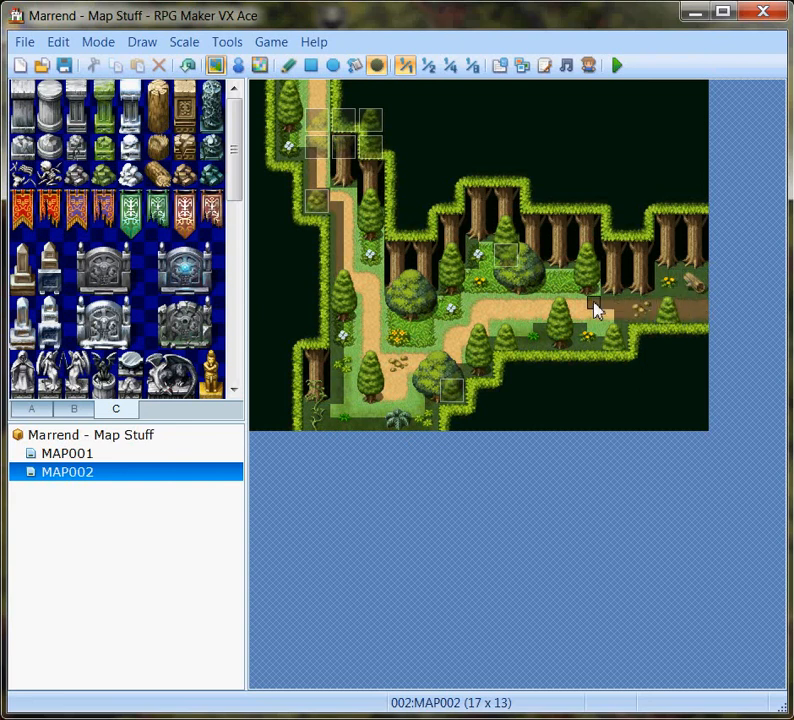
left_click_drag(587, 316, 615, 317)
mouse_move(603, 297)
left_mouse_down()
mouse_move(567, 305)
mouse_move(572, 315)
mouse_move(432, 347)
mouse_move(335, 385)
mouse_move(342, 422)
mouse_move(347, 250)
mouse_move(340, 198)
mouse_move(360, 207)
mouse_move(363, 250)
mouse_move(376, 248)
mouse_move(360, 232)
mouse_move(363, 360)
mouse_move(349, 328)
mouse_move(377, 268)
mouse_move(386, 360)
mouse_move(425, 339)
mouse_move(429, 320)
mouse_move(475, 307)
mouse_move(569, 314)
mouse_move(454, 326)
mouse_move(535, 324)
mouse_move(456, 368)
mouse_move(402, 370)
mouse_move(366, 415)
left_mouse_up()
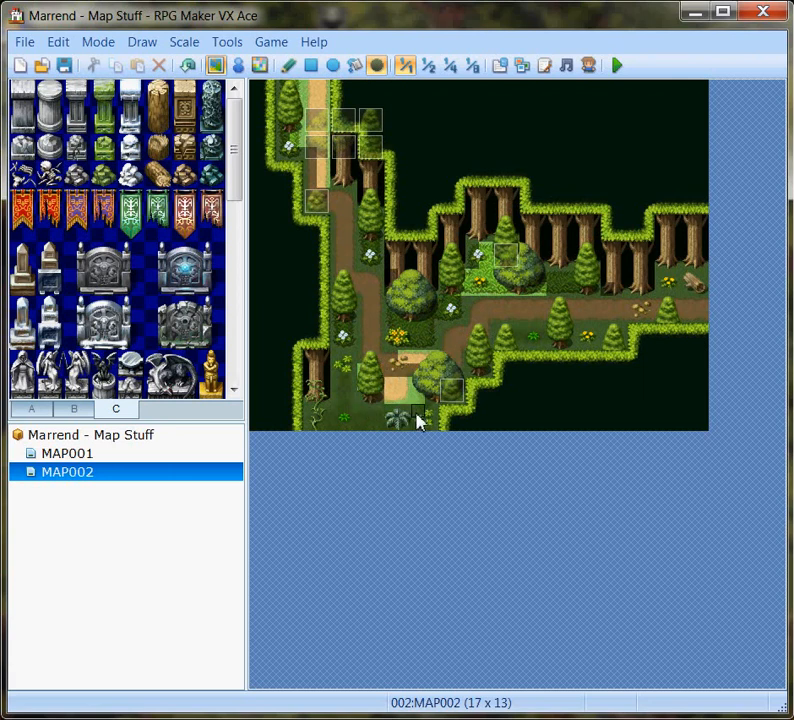
mouse_move(410, 370)
left_mouse_down()
mouse_move(409, 408)
mouse_move(378, 402)
left_mouse_up()
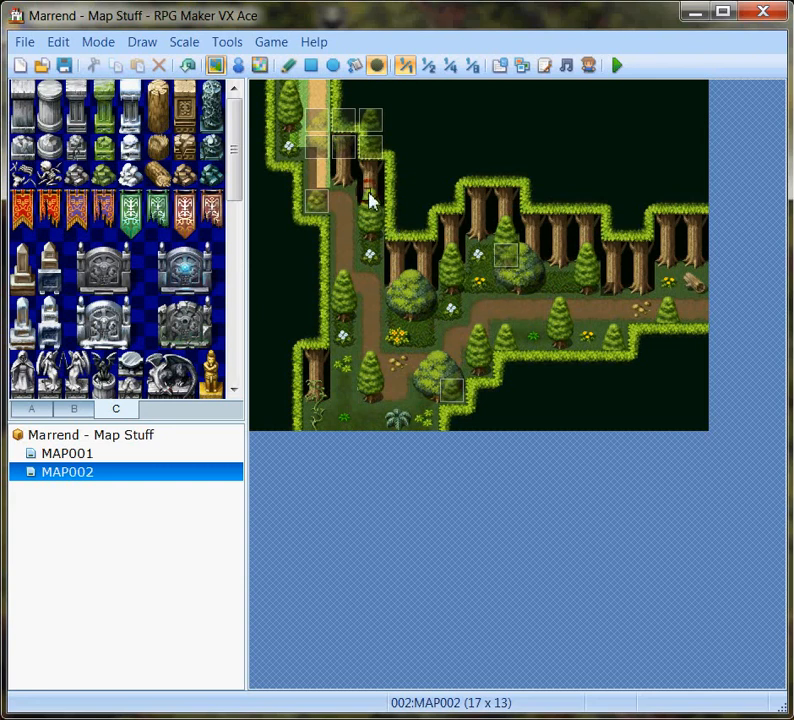
mouse_move(342, 178)
left_mouse_down()
mouse_move(323, 195)
mouse_move(326, 119)
mouse_move(312, 92)
left_mouse_up()
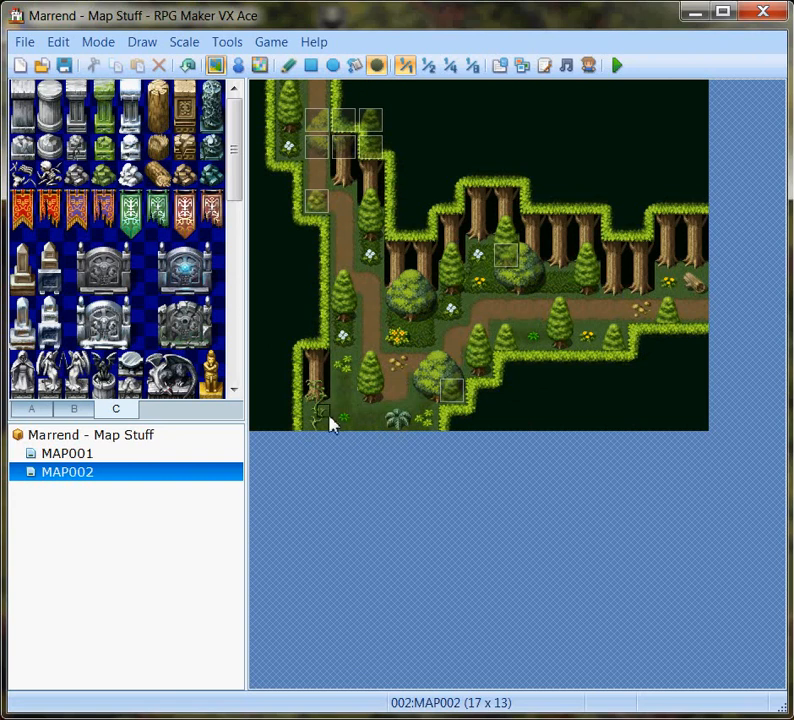
Replace the vine-covered trunk corner at the map's lower left with dark forest canopy and repaint grass at 004,012 and 005,012.
left_click(288, 66)
mouse_move(308, 338)
left_mouse_down()
mouse_move(316, 424)
mouse_move(347, 391)
left_mouse_up()
left_click(347, 391)
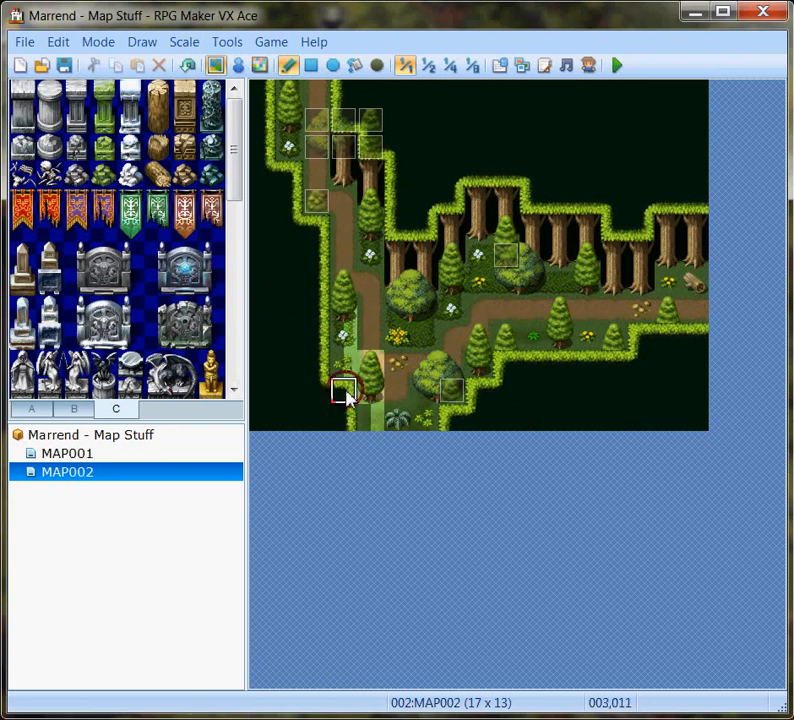
left_click(383, 426)
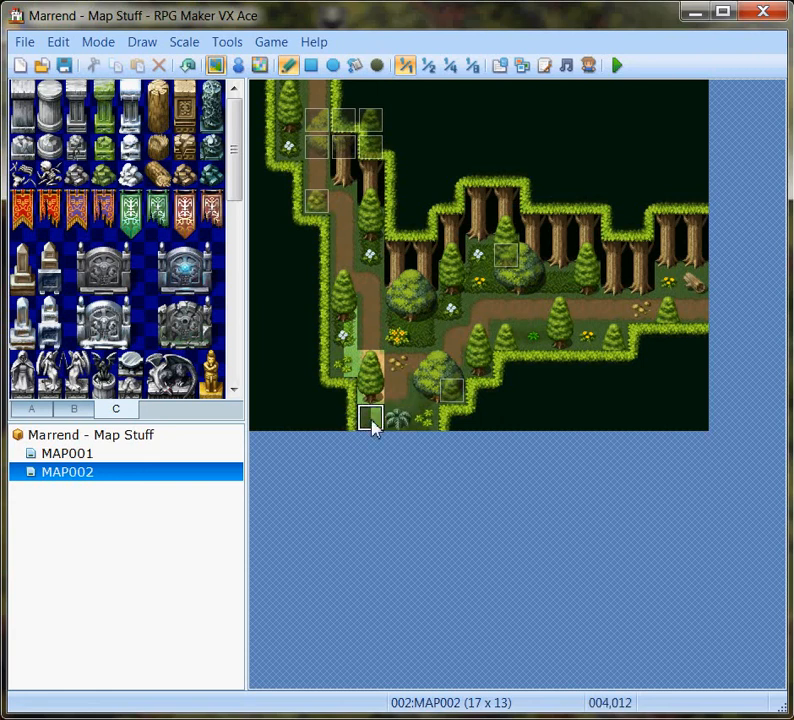
left_click(391, 426)
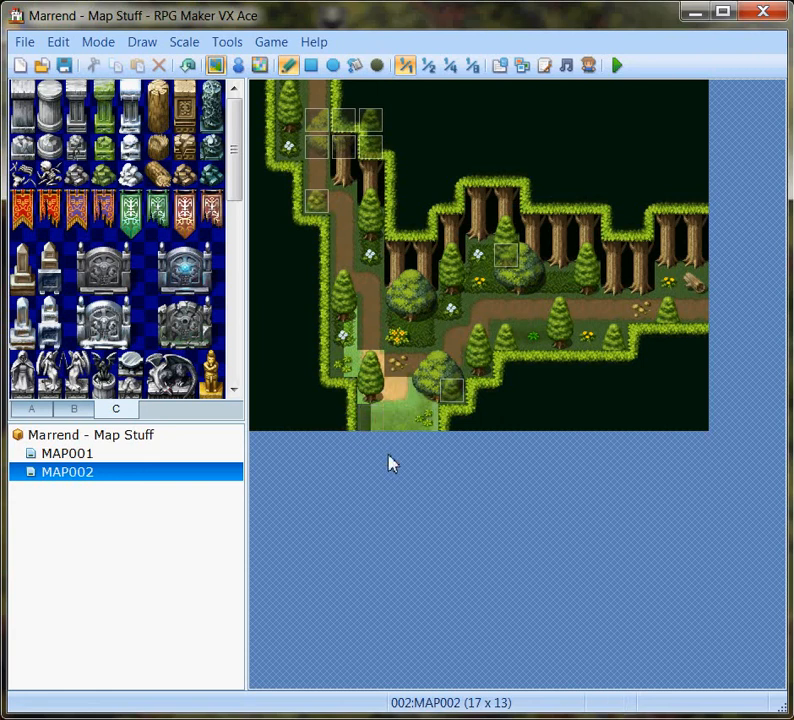
Shade the unshaded grass and path around the lower-left conifer and the bottom exit with the shadow pen.
left_click(376, 66)
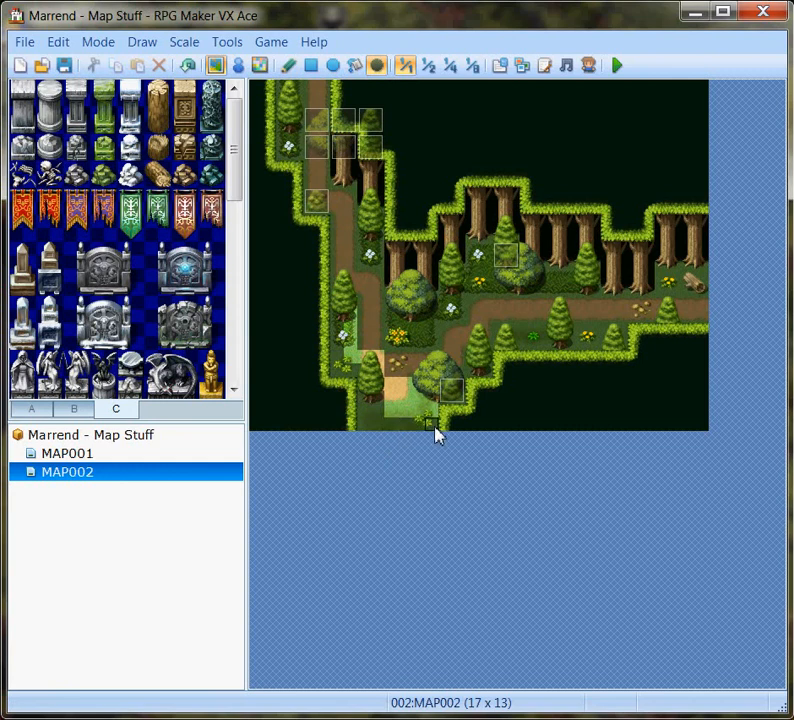
mouse_move(406, 412)
left_mouse_down()
mouse_move(391, 404)
mouse_move(408, 385)
mouse_move(349, 340)
mouse_move(343, 313)
left_mouse_up()
left_click(372, 364)
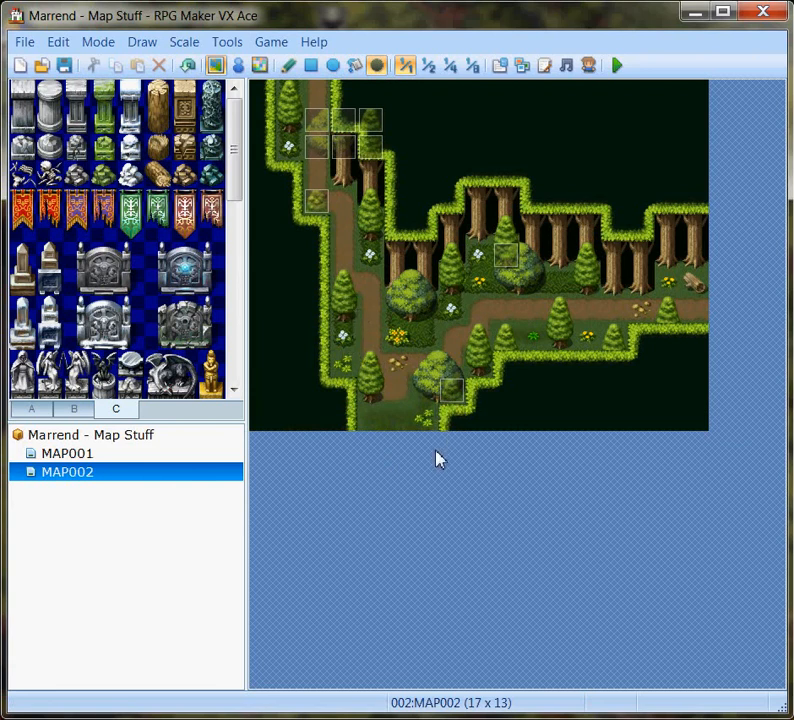
Place tileset B's fern on the grass at 004,012.
left_click(73, 408)
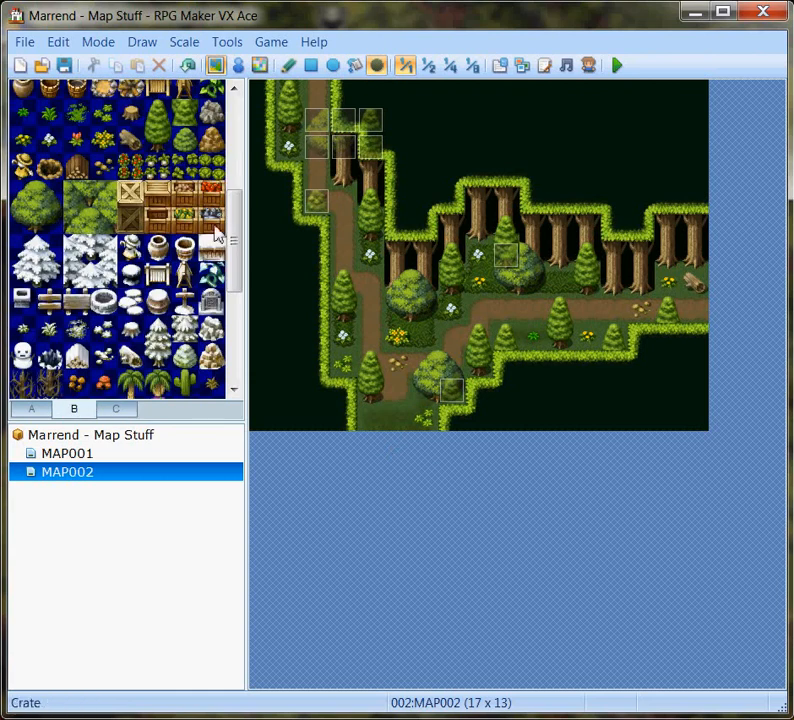
left_click_drag(241, 253, 210, 305)
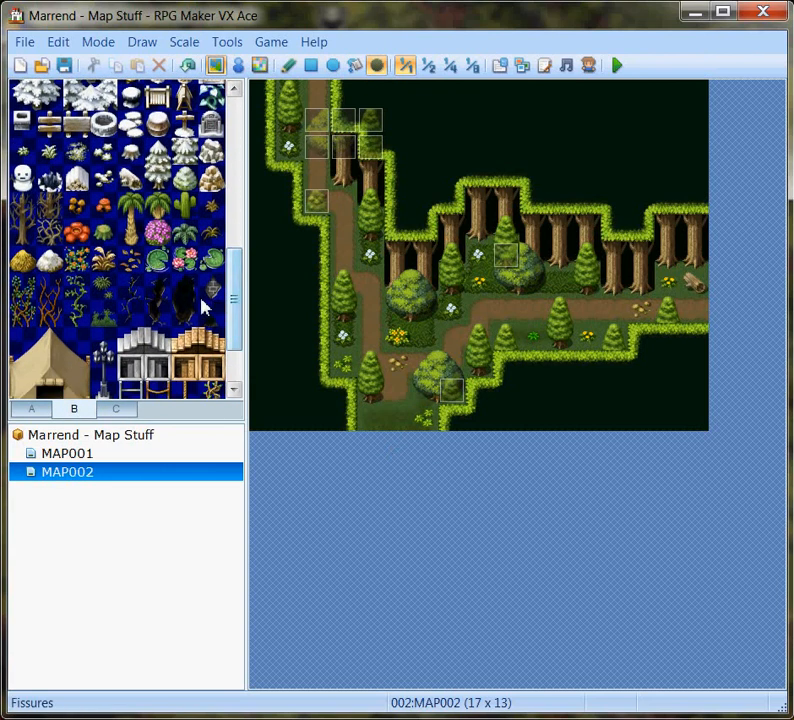
left_click(290, 66)
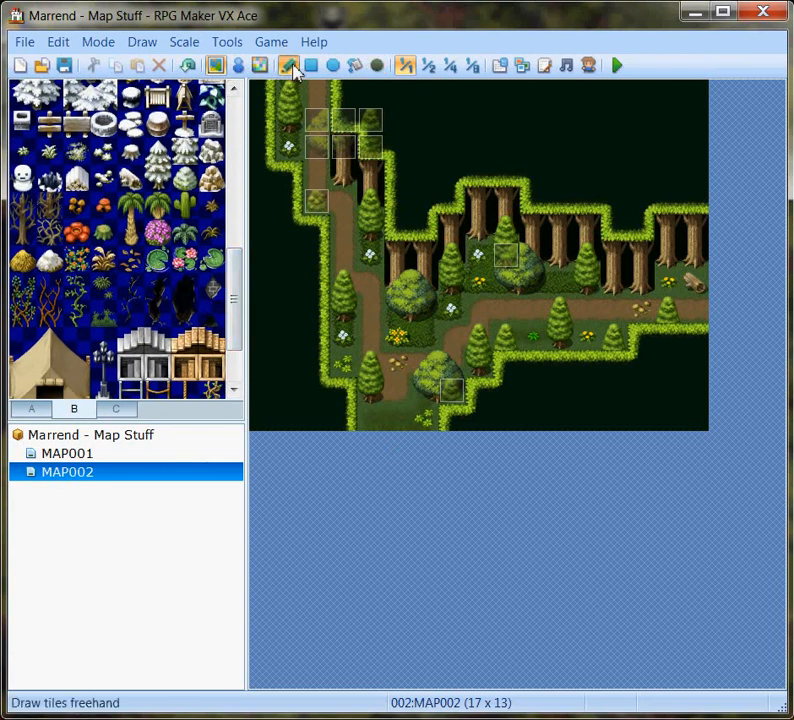
left_click(186, 234)
left_click(376, 422)
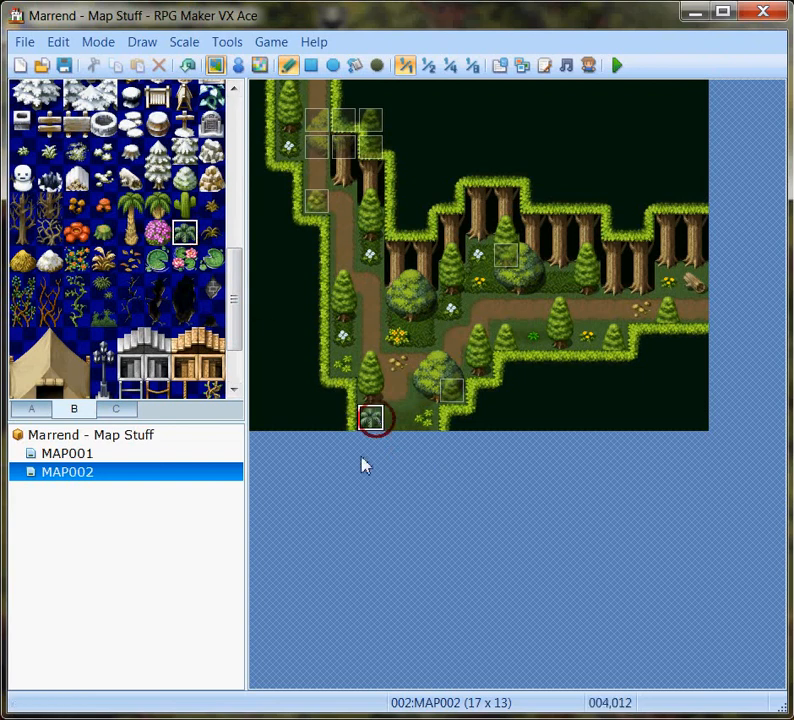